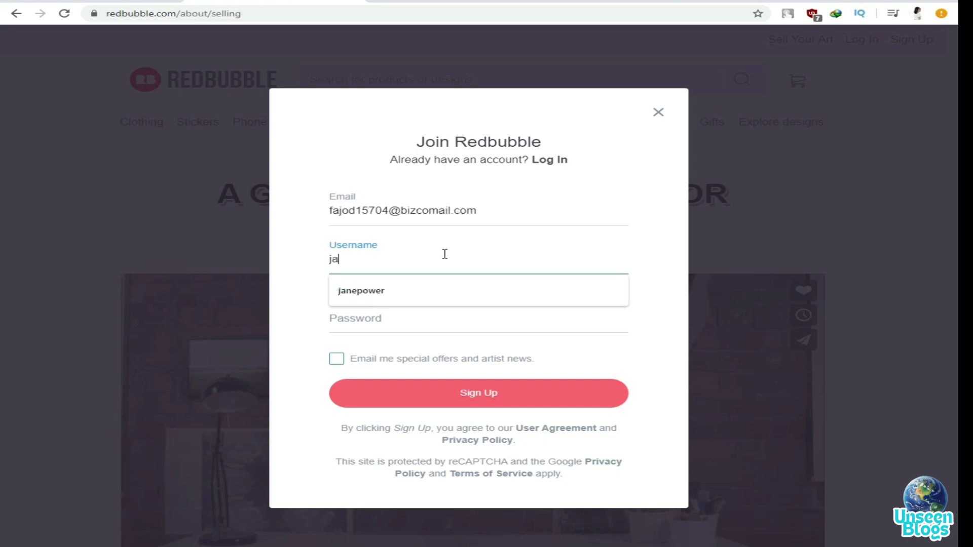
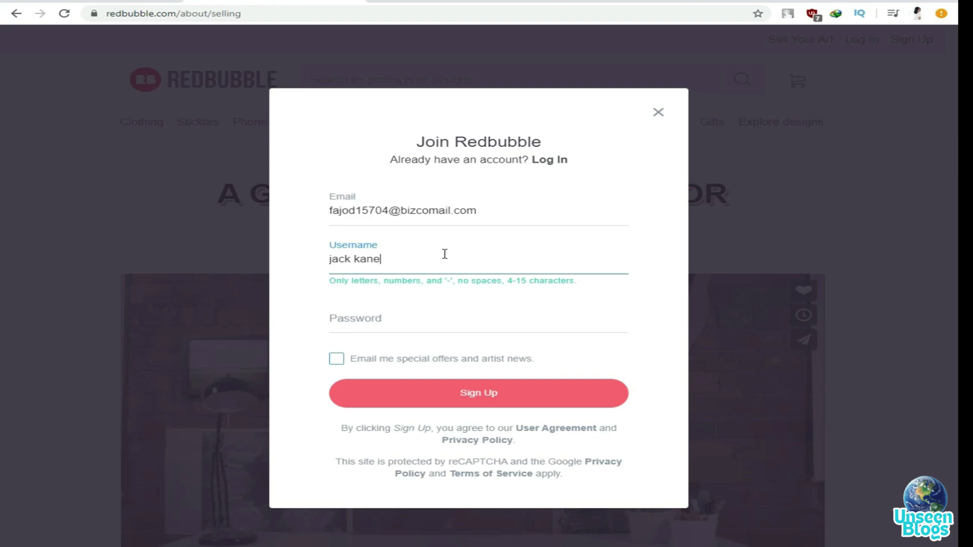
Enter a username in the Join Redbubble form, then open a new browser tab
click(411, 318)
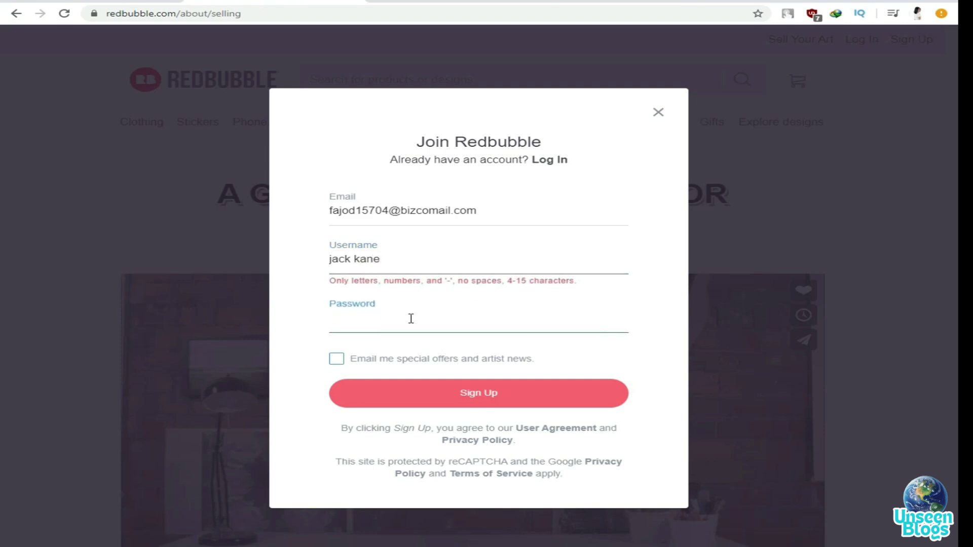
key(ctrl+Tab)
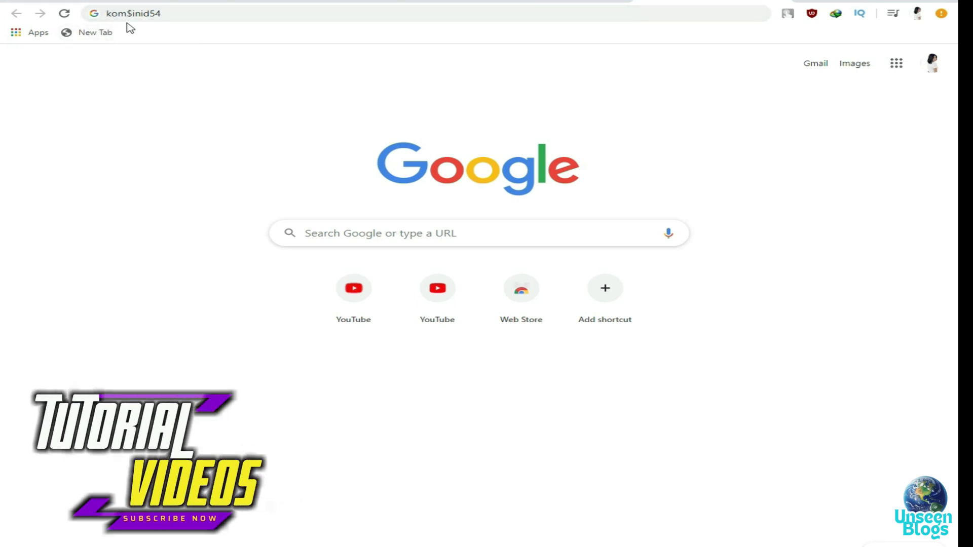
Copy the stored password string from the new tab's address bar
double_click(146, 15)
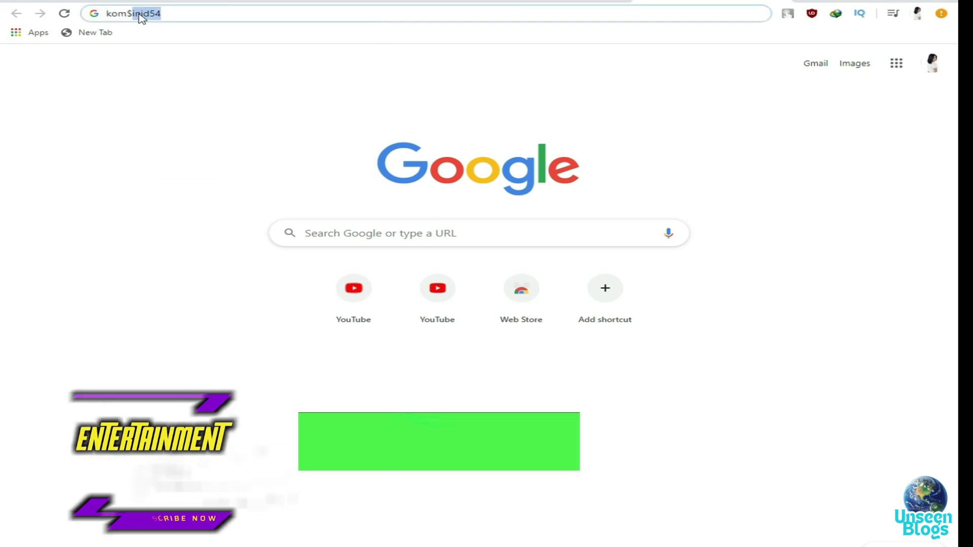
key(ctrl+a)
right_click(142, 17)
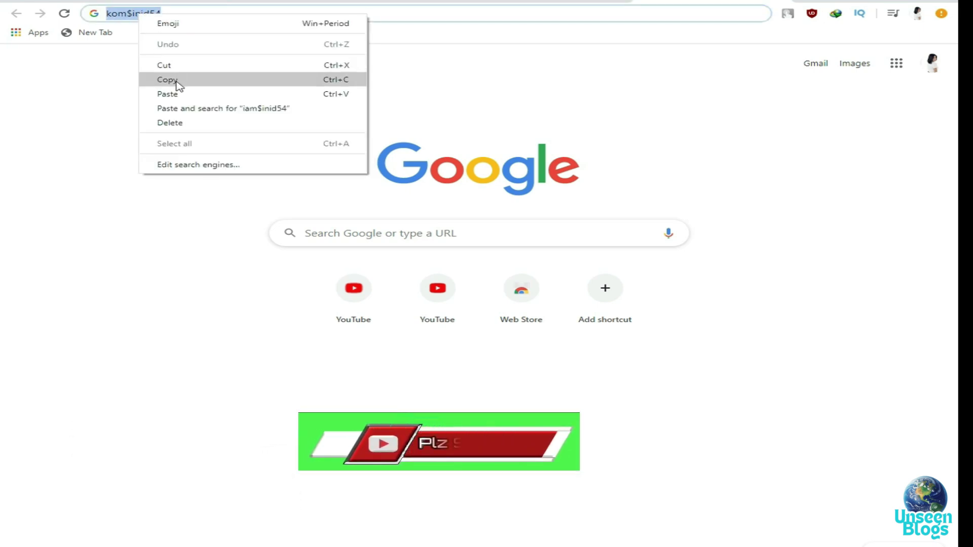
click(178, 81)
Paste the copied password into the sign-up form and tick 'Email me special offers'
click(242, 3)
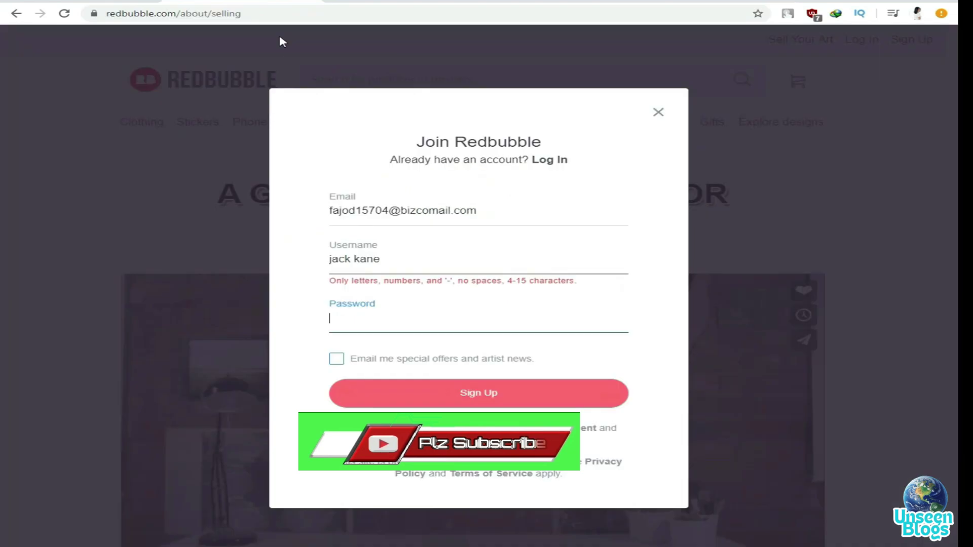
right_click(354, 322)
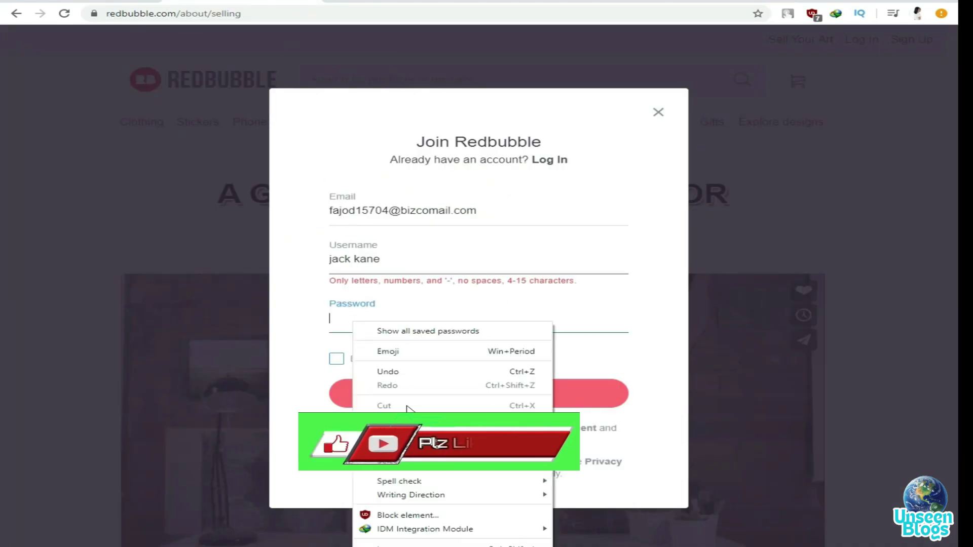
click(391, 433)
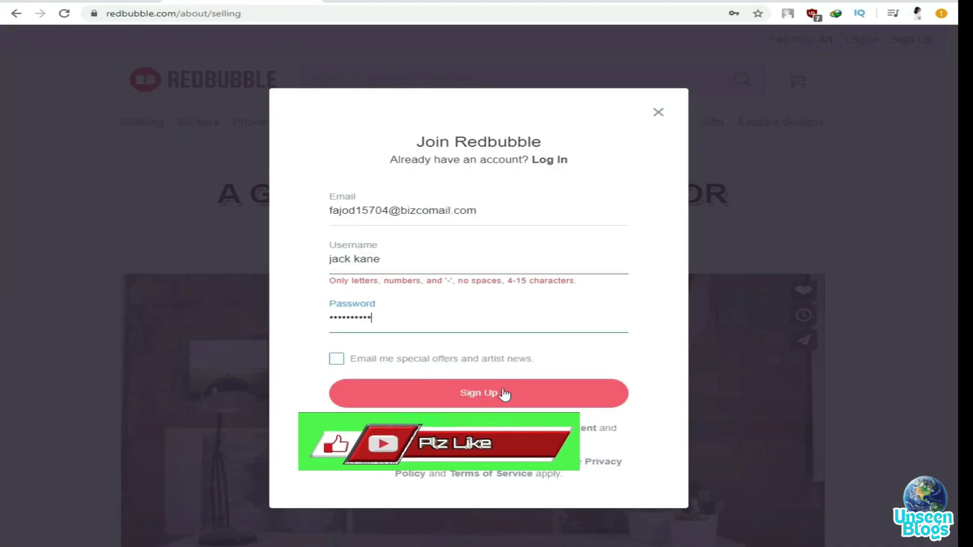
click(338, 360)
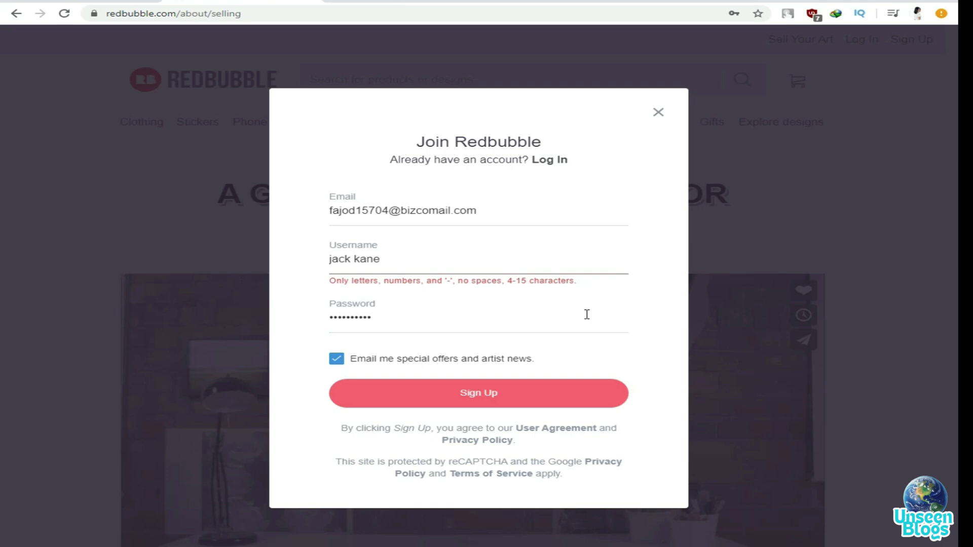
Submit the sign-up, remove the space from the rejected username, and resubmit
click(518, 401)
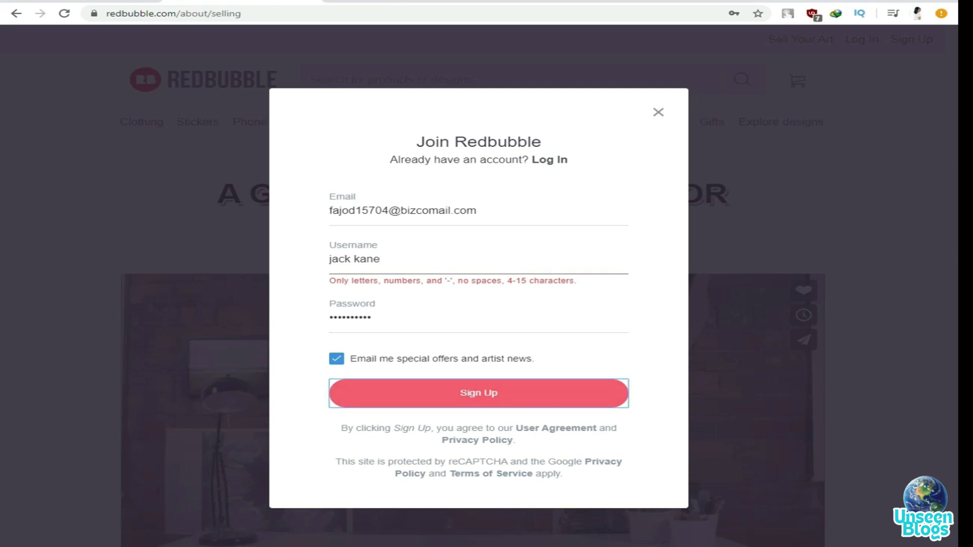
click(354, 260)
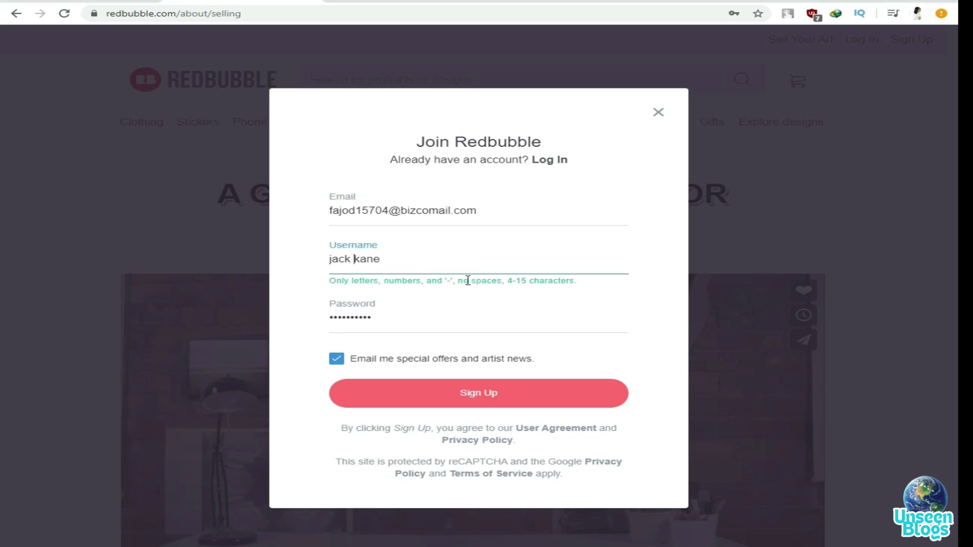
key(BackSpace)
click(507, 401)
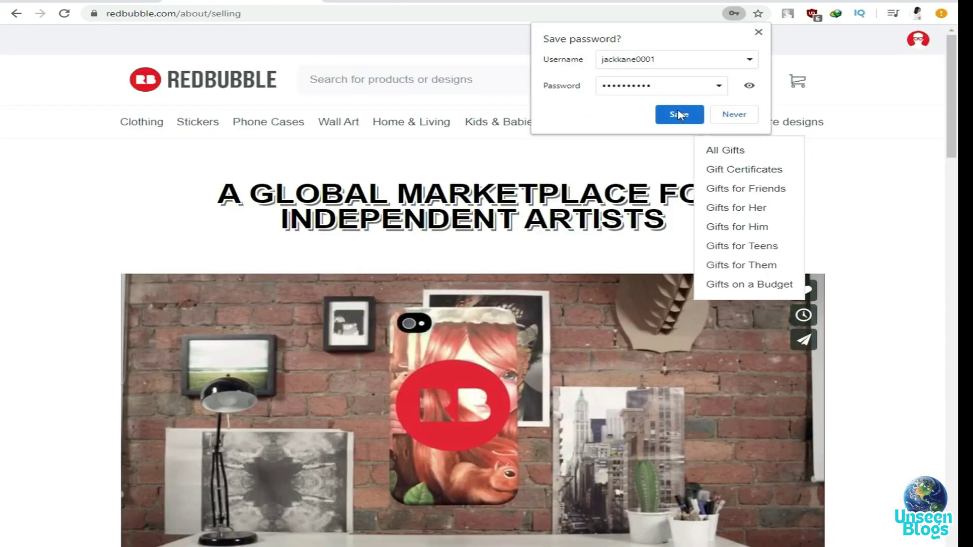
Save the new login in Chrome and go to Your Profile via the account menu
click(677, 114)
mouse_move(405, 105)
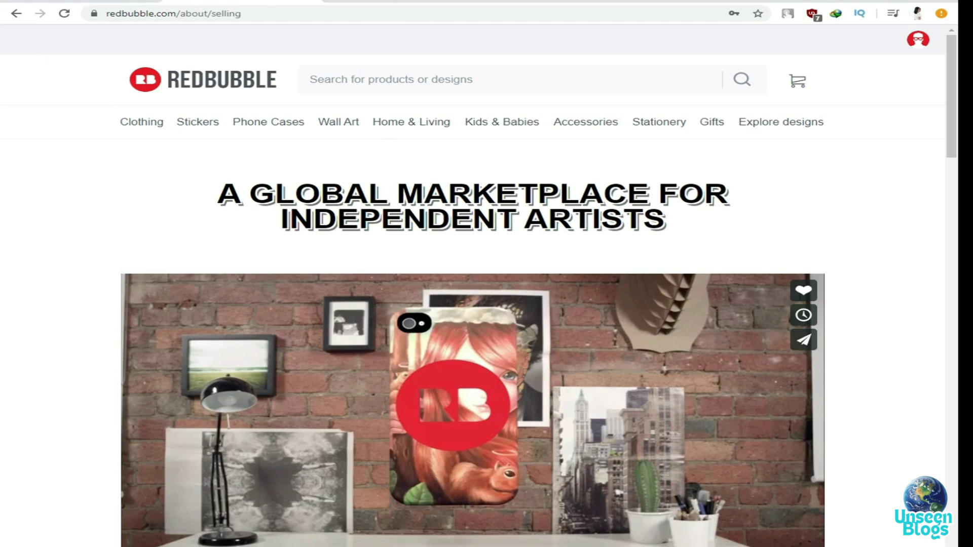
click(917, 39)
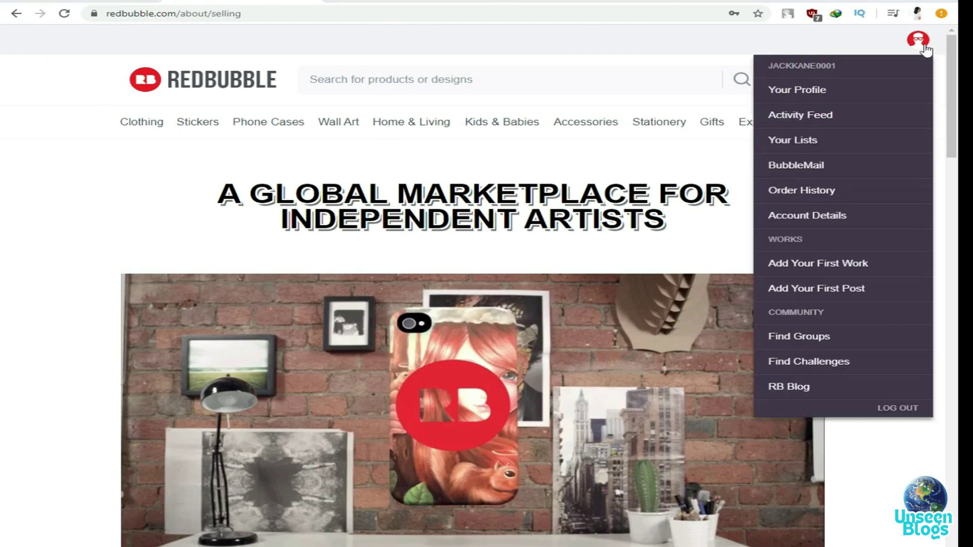
click(800, 91)
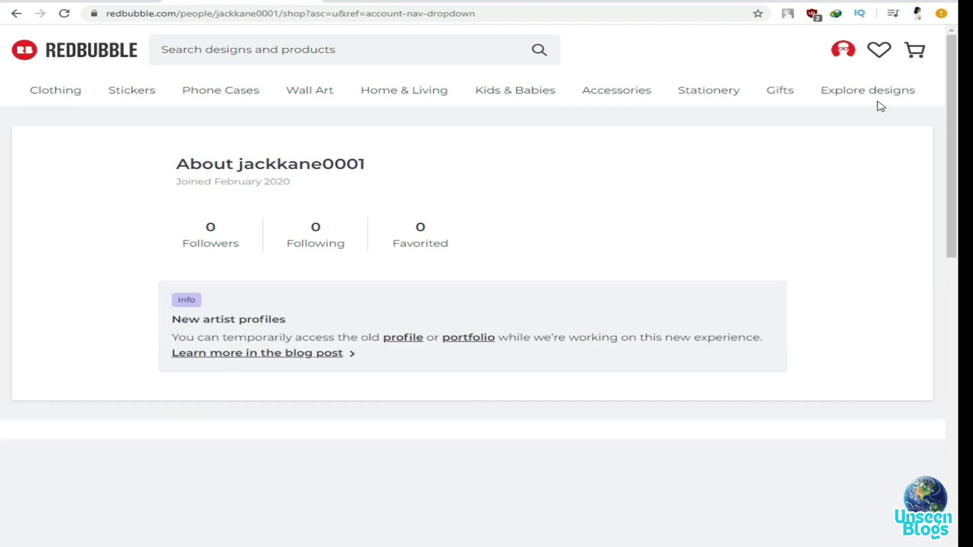
click(842, 55)
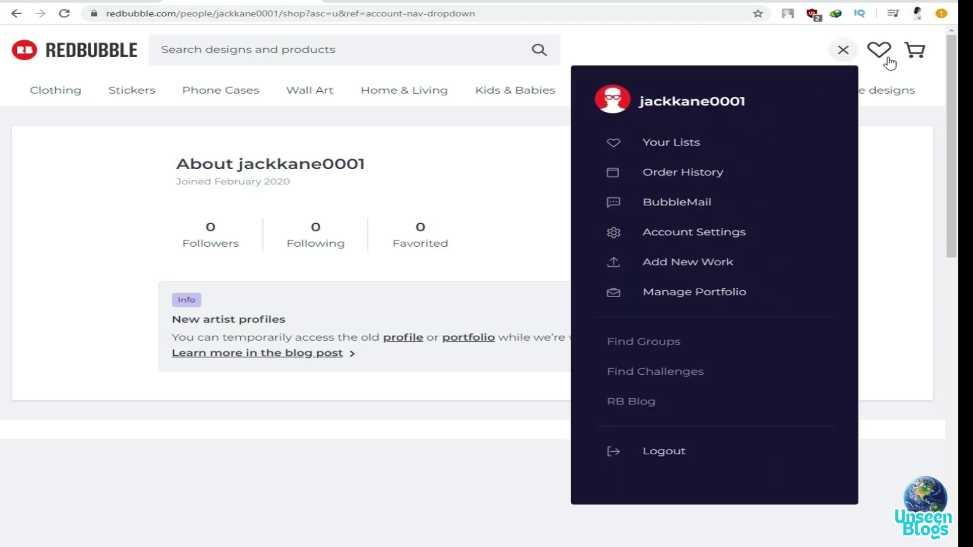
click(897, 200)
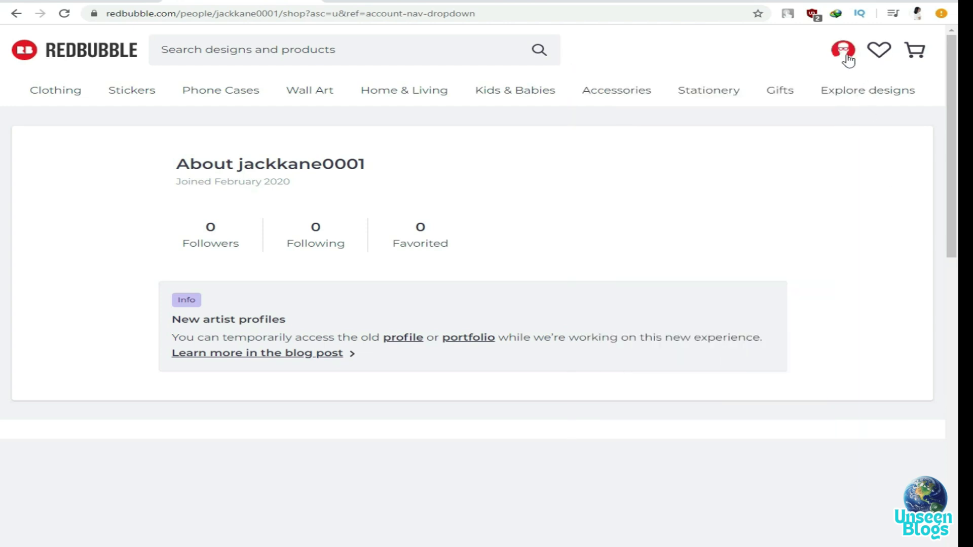
click(843, 57)
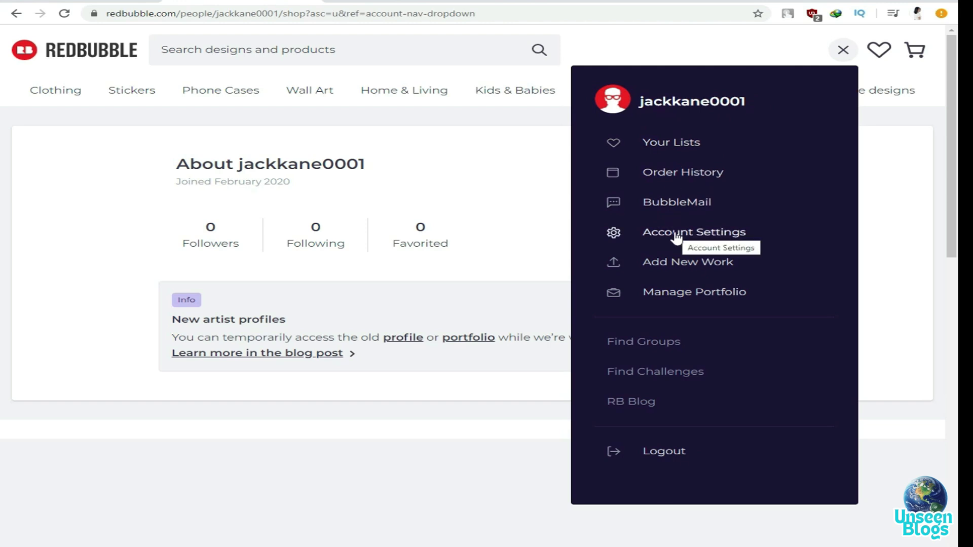
Upload animal-2028258.png in Account Settings as the profile avatar
click(676, 234)
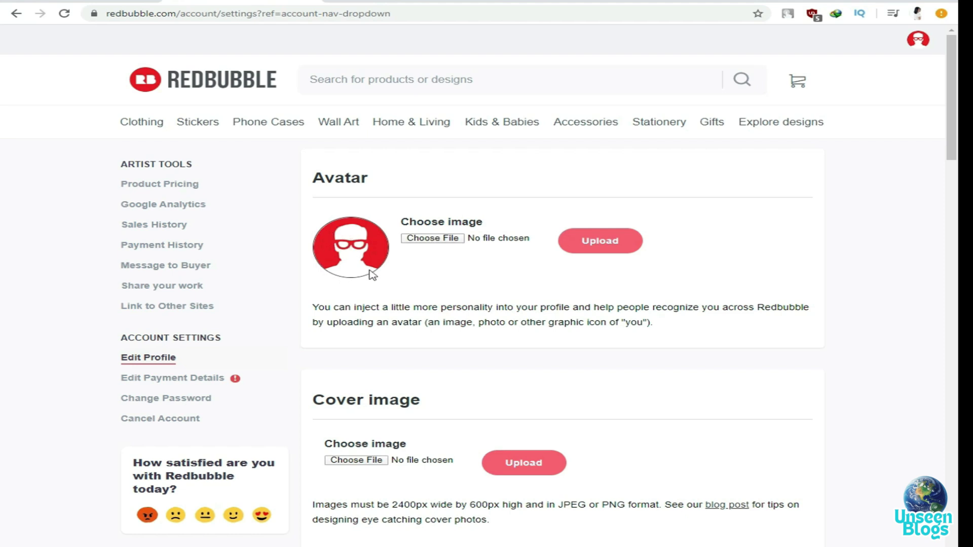
click(434, 239)
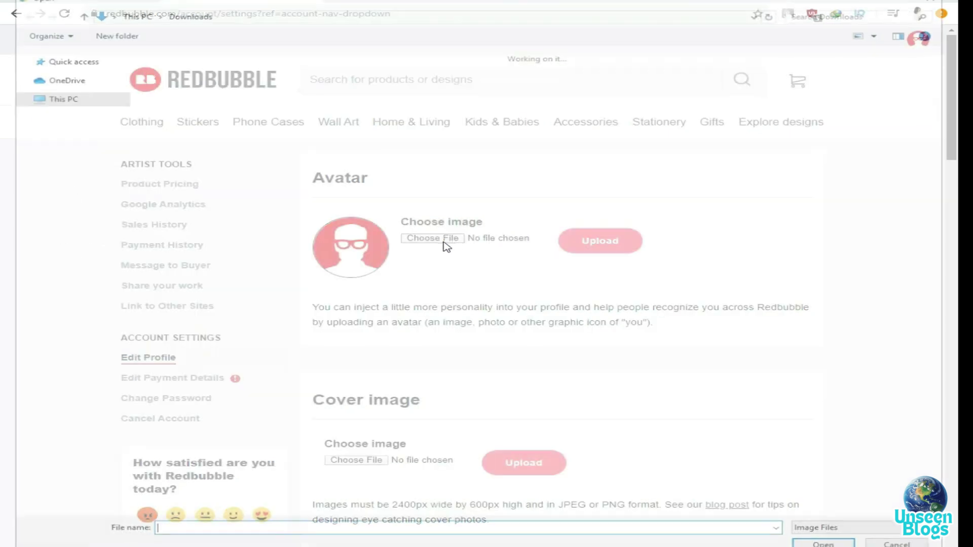
click(189, 98)
click(826, 545)
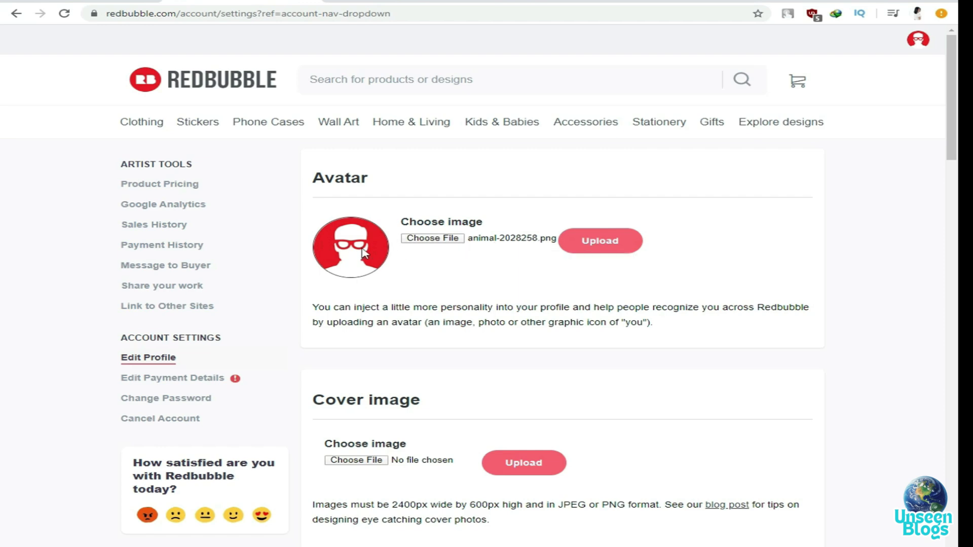
click(608, 246)
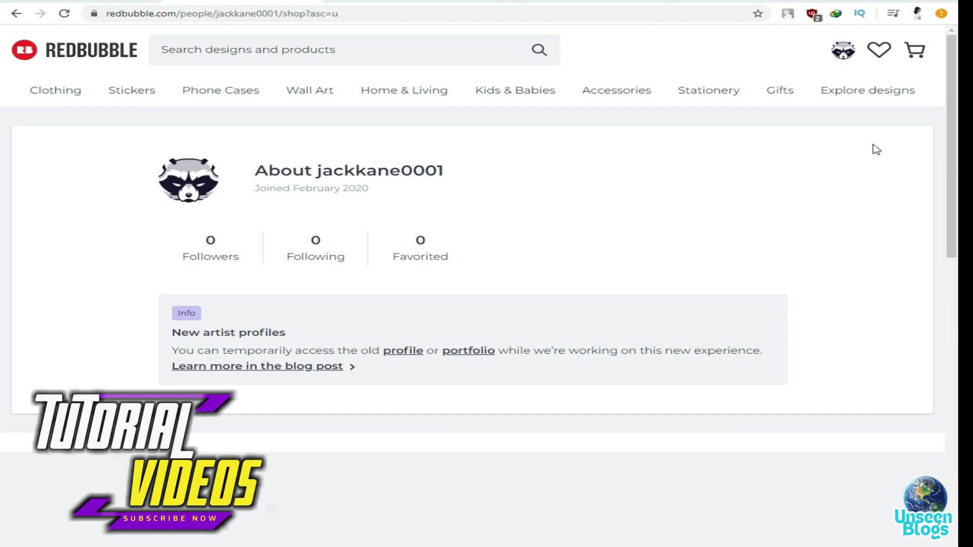
Upload the gray bridge-and-trees photo in Account Settings as the profile cover image
click(844, 51)
click(685, 236)
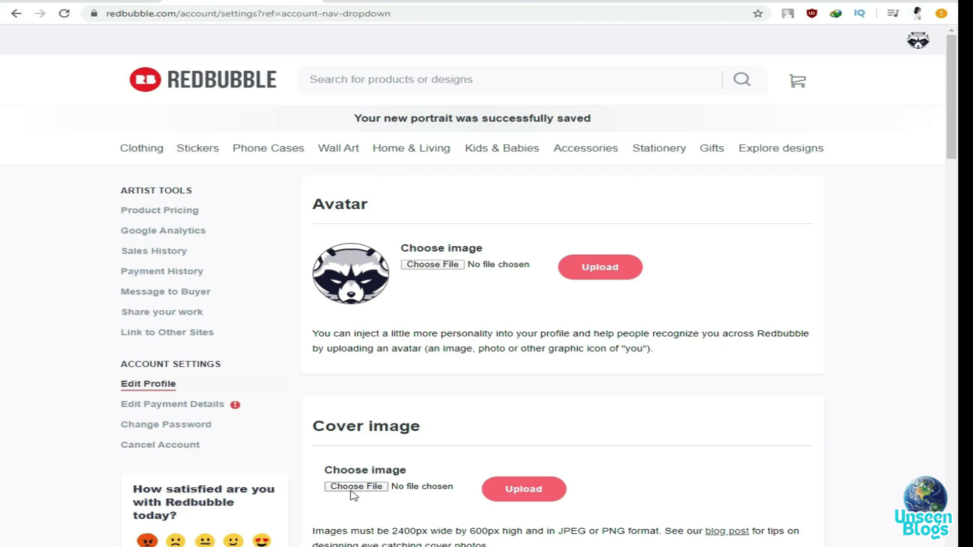
click(361, 488)
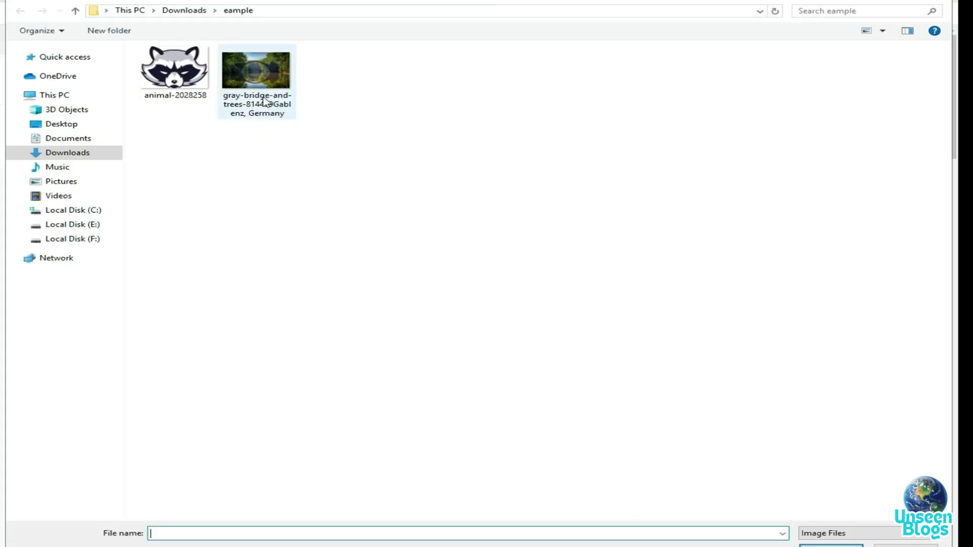
click(263, 101)
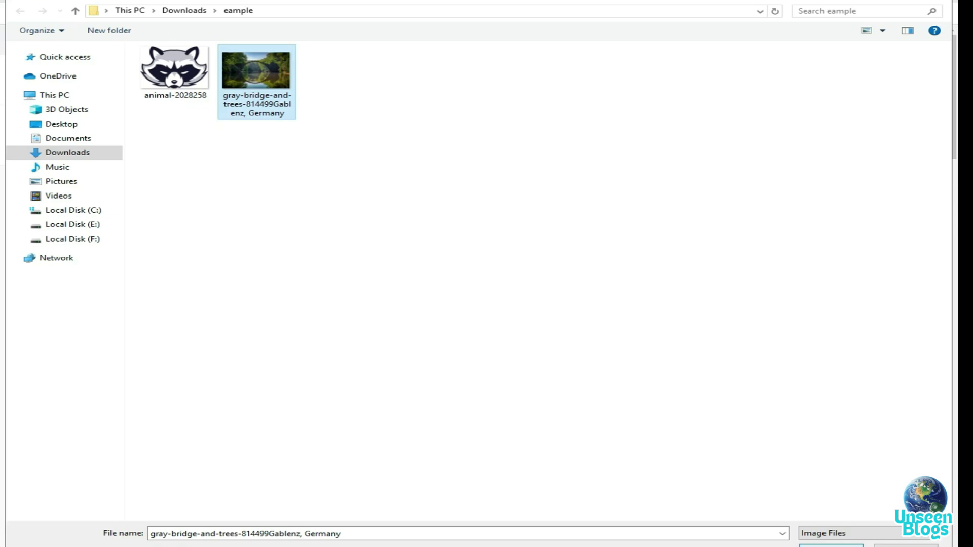
key(Return)
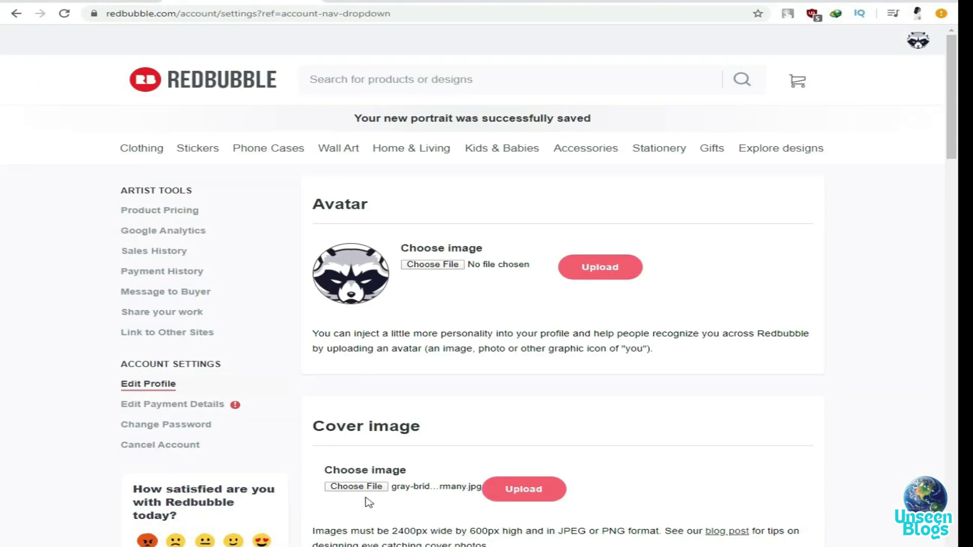
click(544, 492)
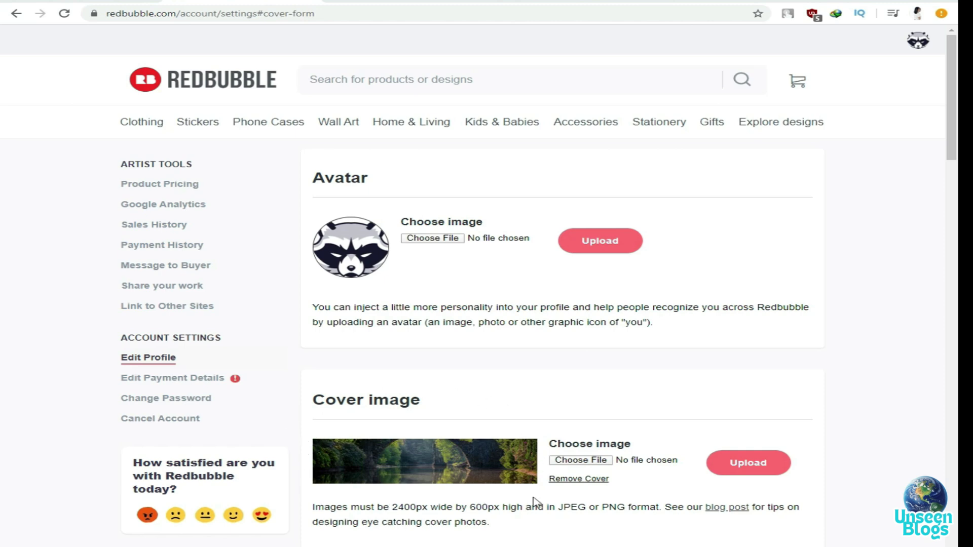
click(918, 40)
right_click(811, 91)
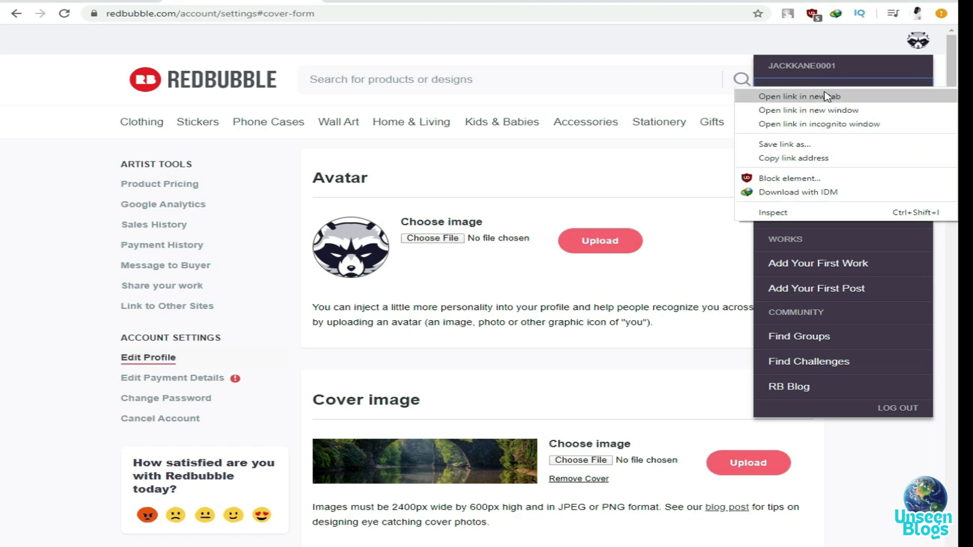
click(831, 96)
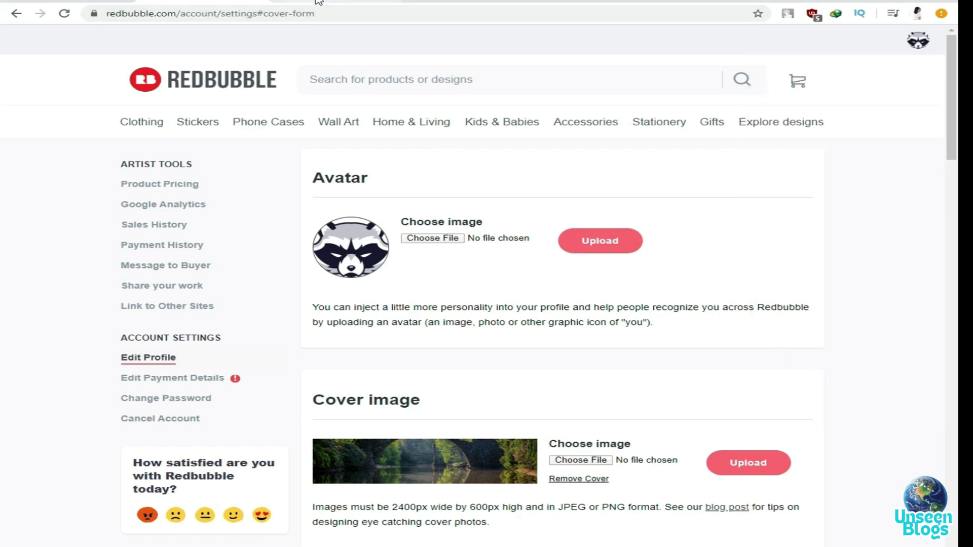
click(318, 2)
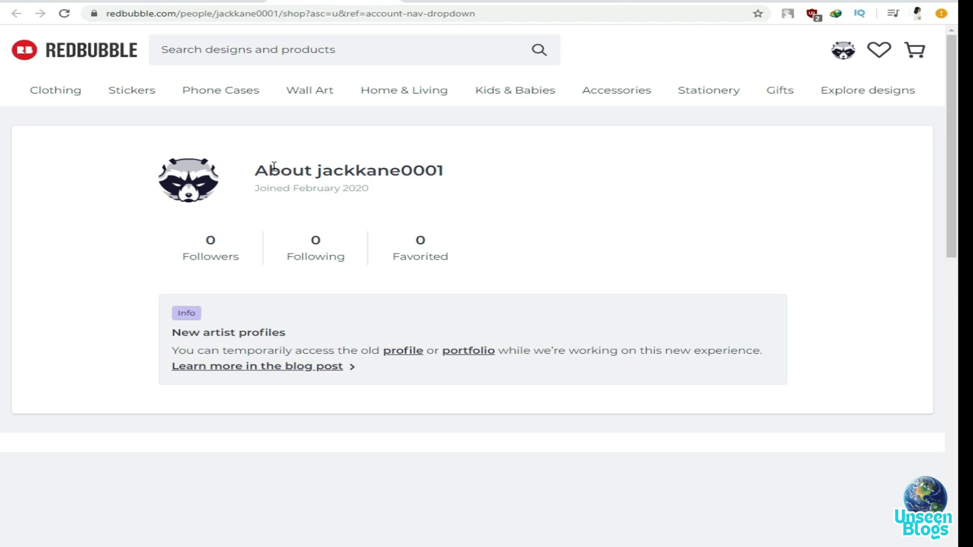
click(391, 1)
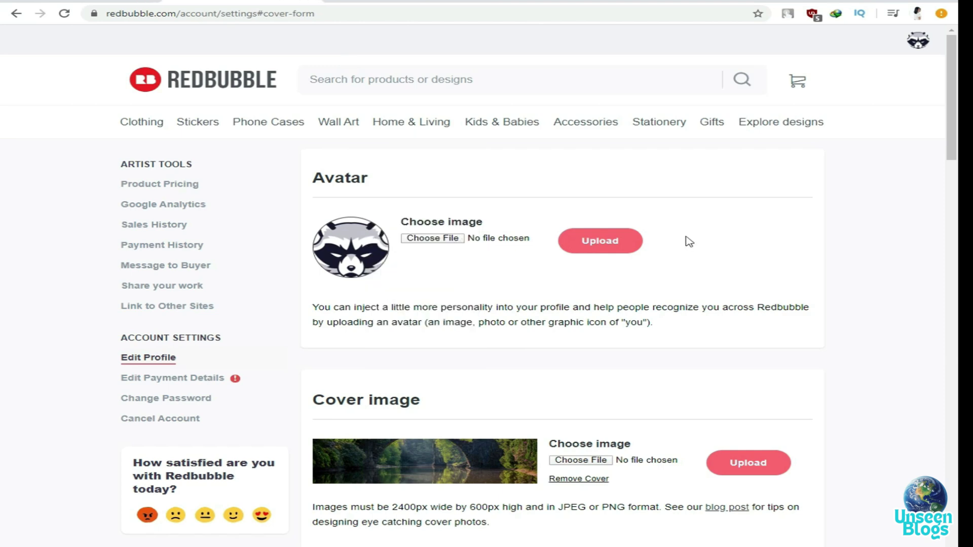
scroll(616, 237, down, 5)
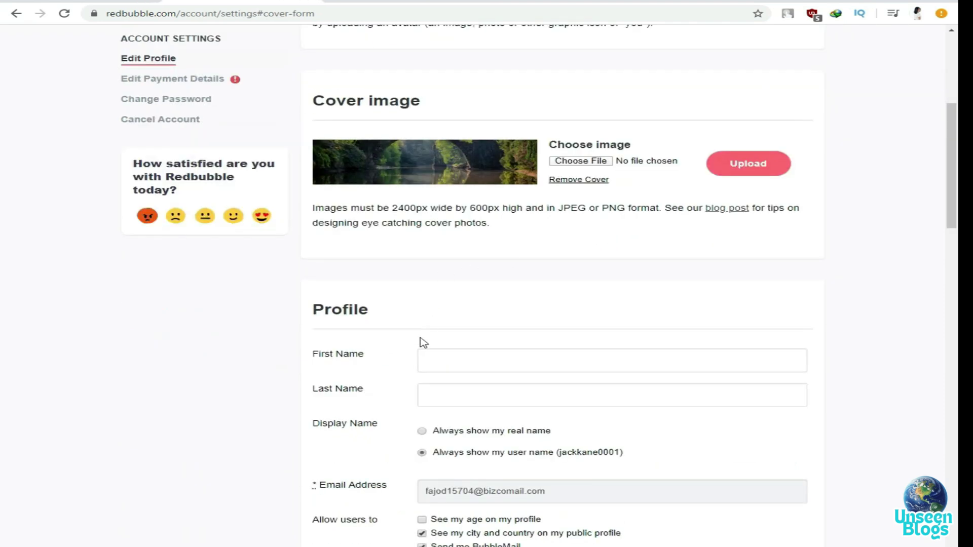
Enter the first and last name in the profile settings and save the changes
click(437, 360)
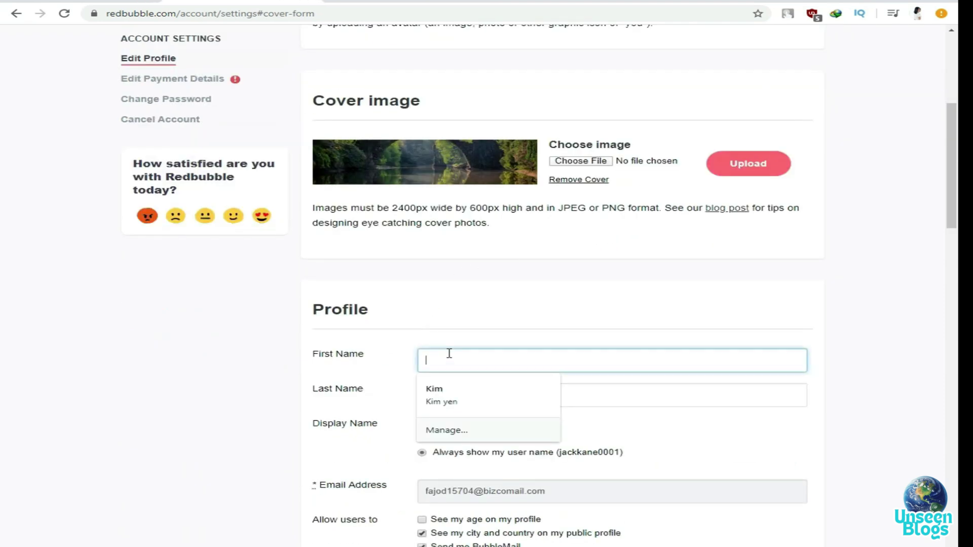
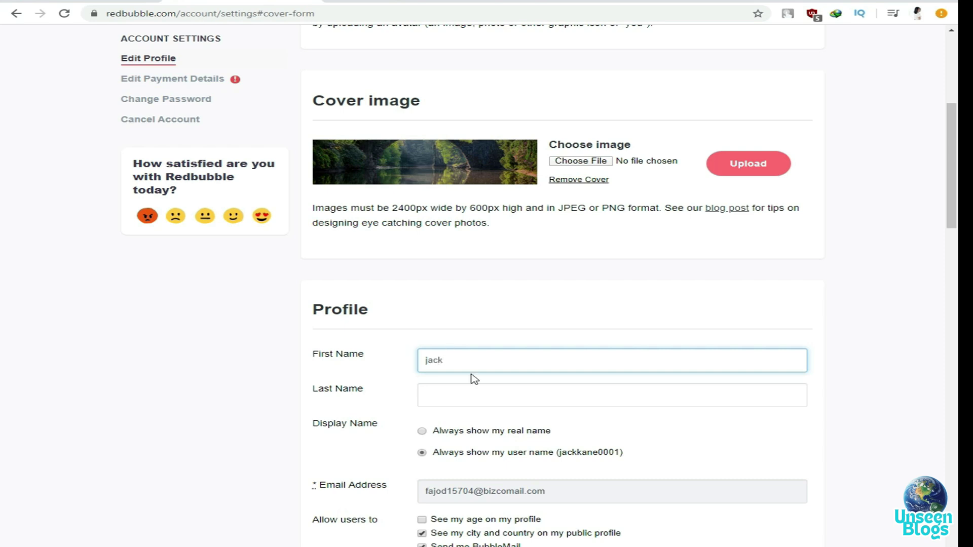
click(472, 390)
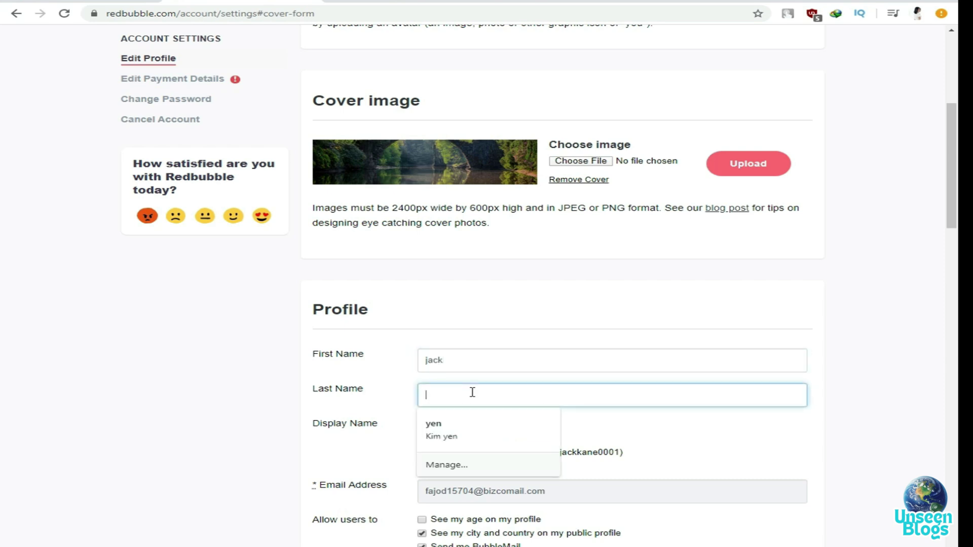
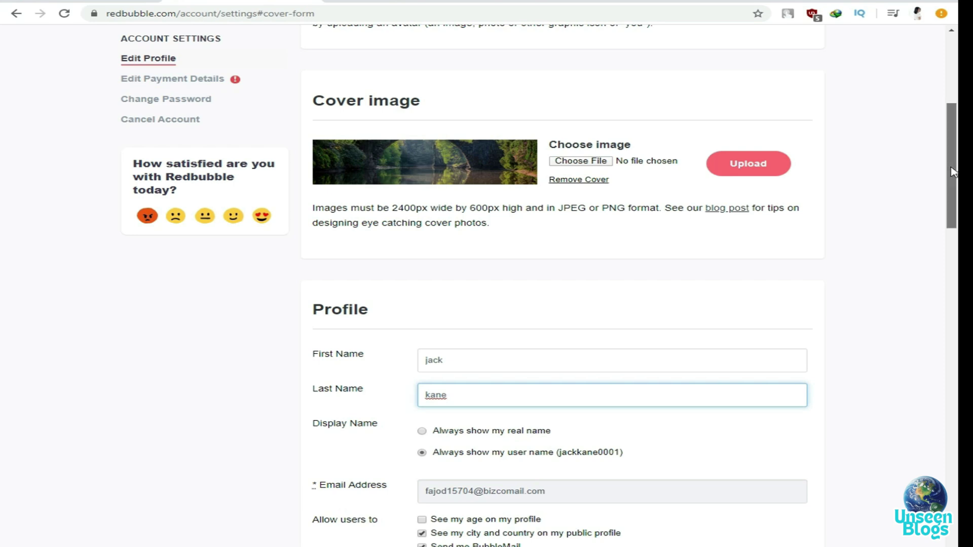
drag(952, 171, 953, 242)
click(495, 279)
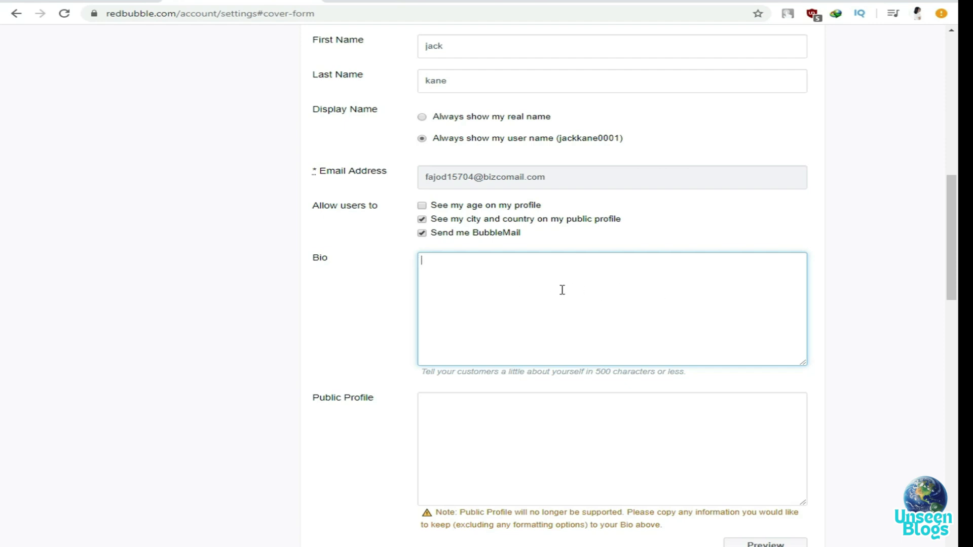
drag(957, 239, 956, 429)
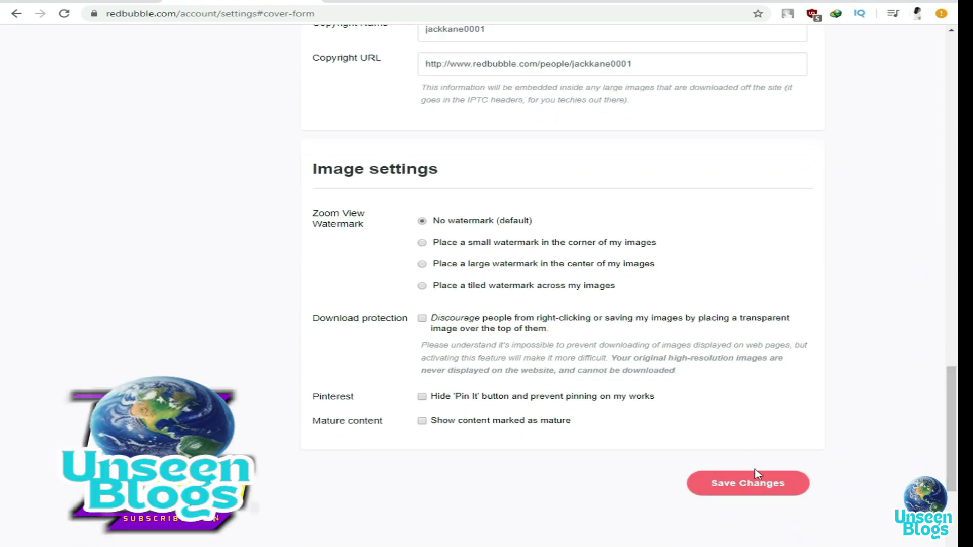
click(772, 494)
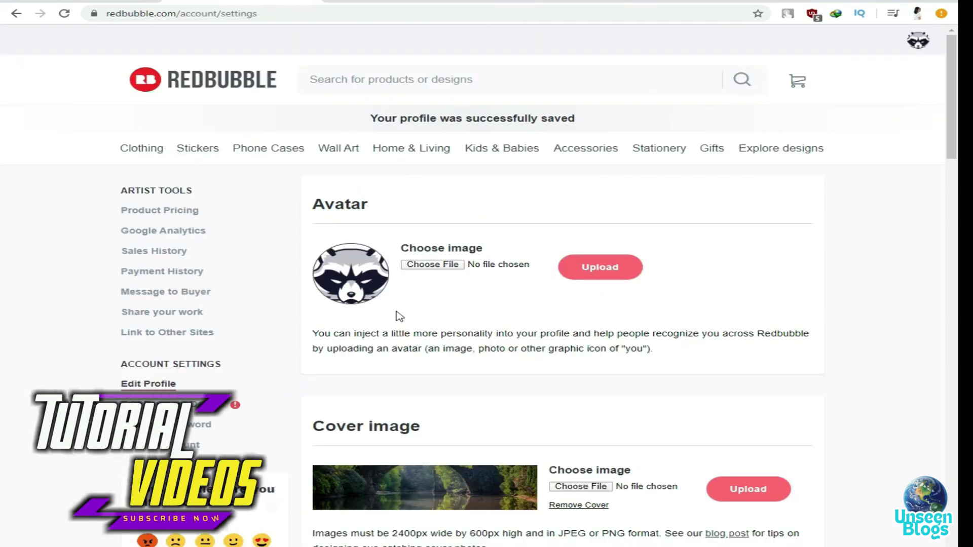
scroll(730, 304, down, 4)
scroll(717, 298, down, 7)
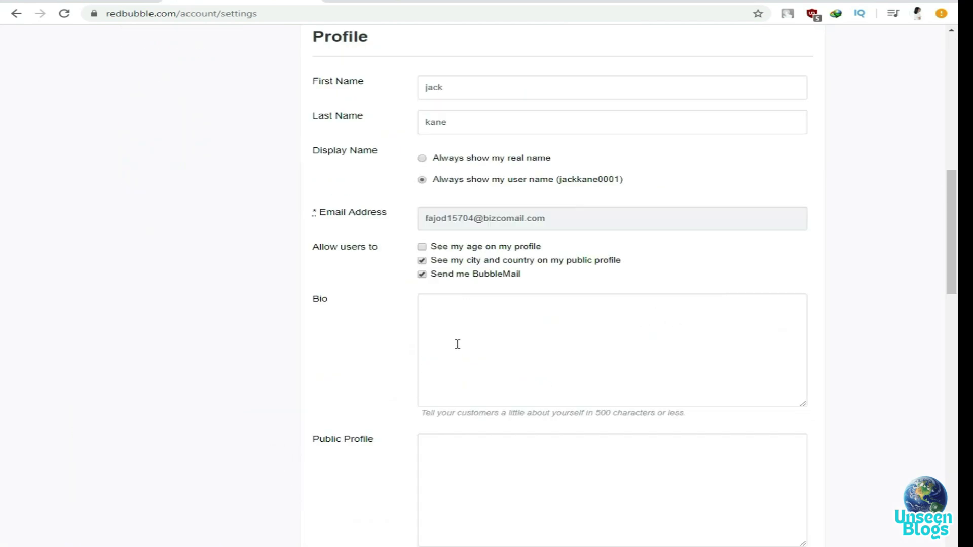
scroll(795, 374, down, 15)
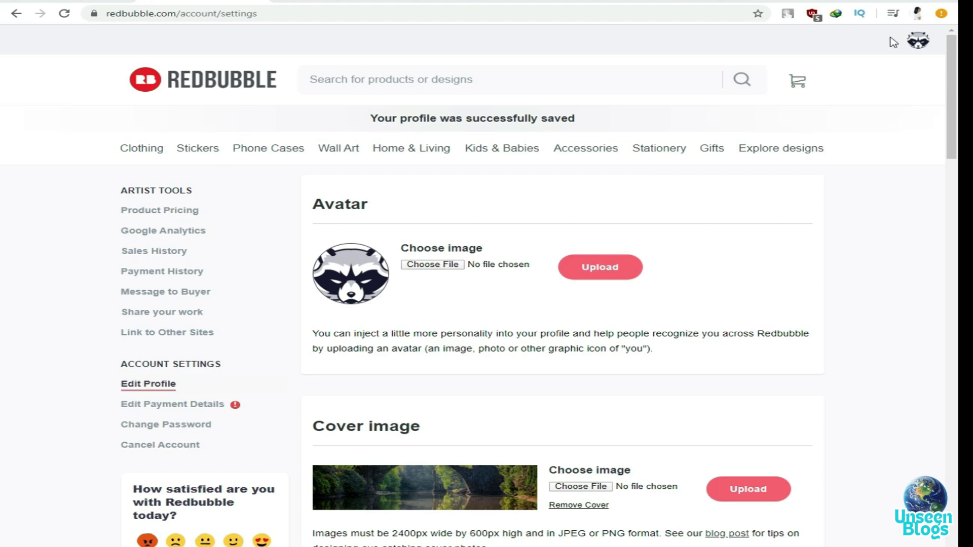
Start a new work via Add Your First Work and choose Upload to all products
click(917, 41)
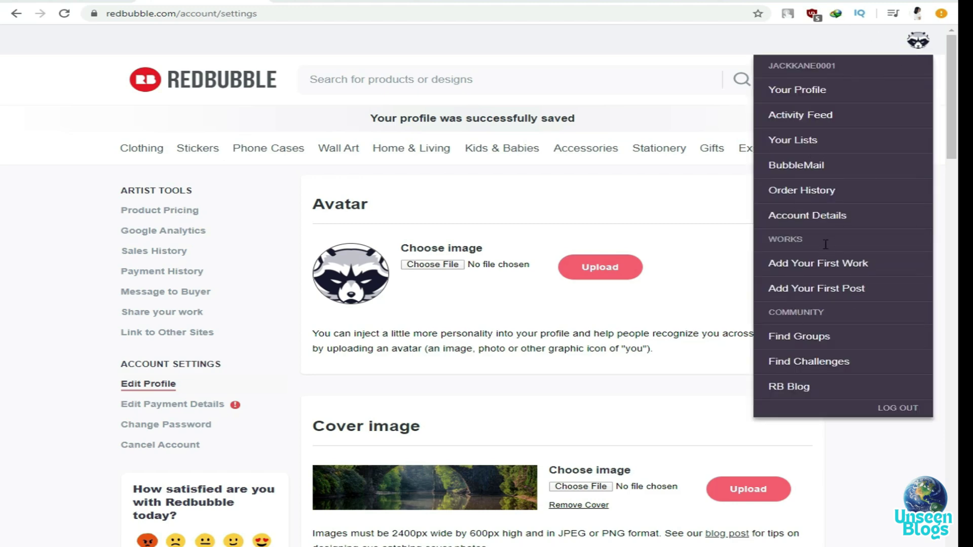
click(843, 272)
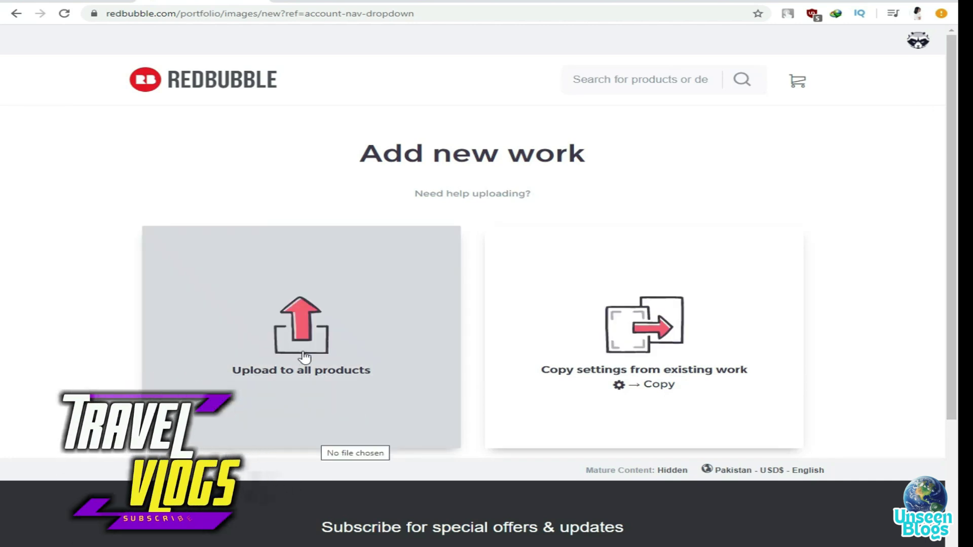
click(323, 345)
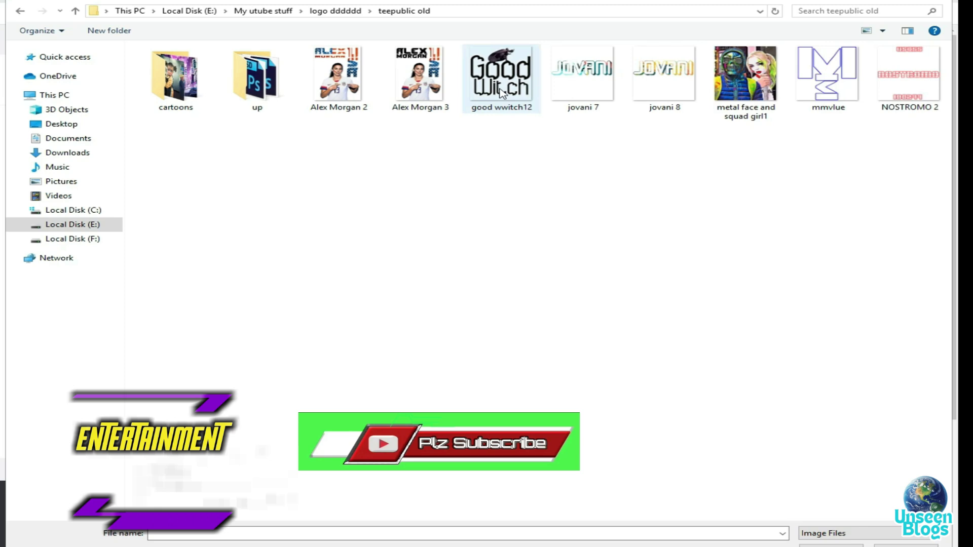
Select the good wwitch12 image in the teepublic old folder and open it
click(502, 93)
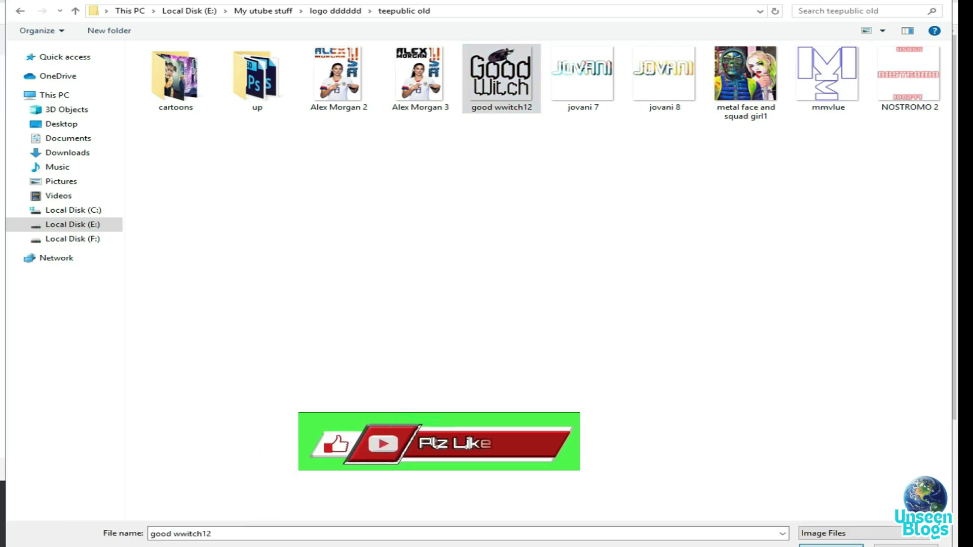
key(Return)
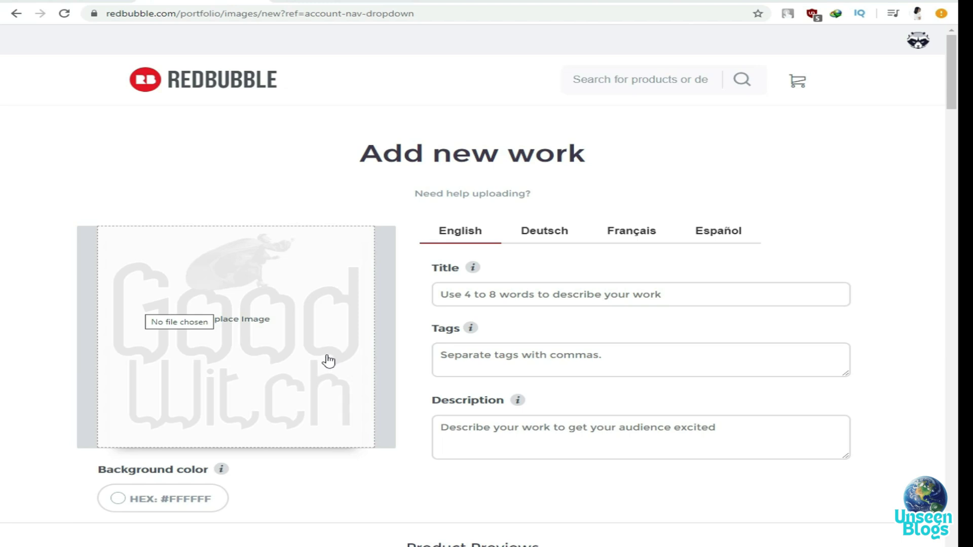
Title the work 'Good Witch' and add the tags good, witch, art
click(535, 294)
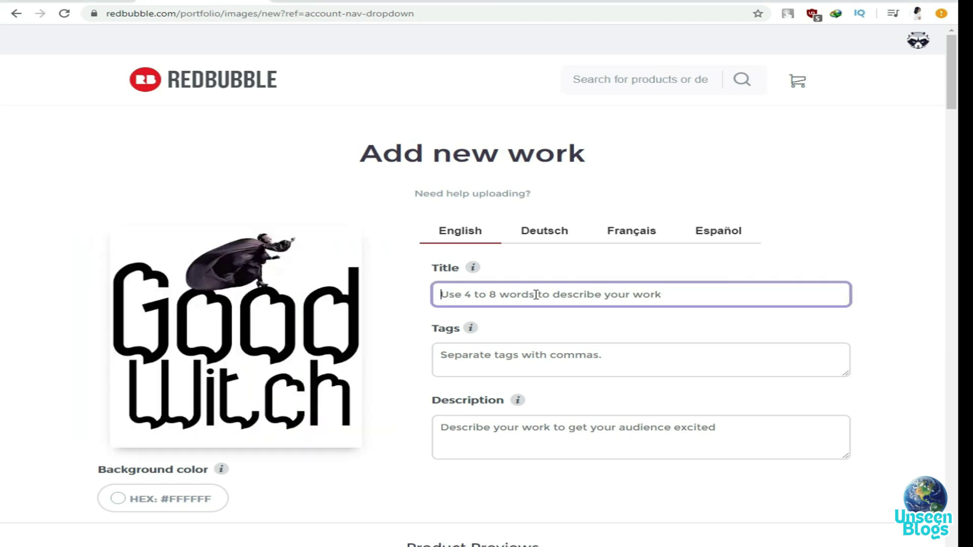
text(/g)
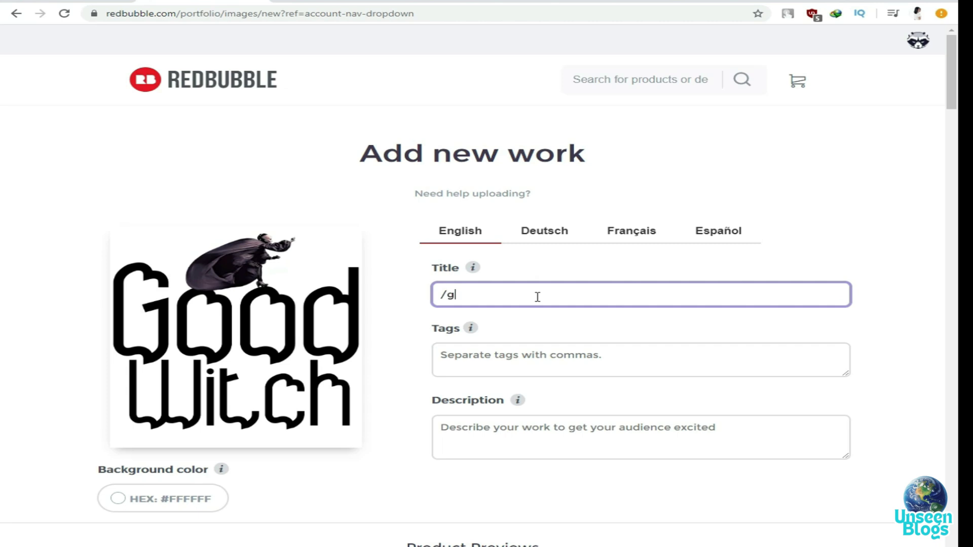
key(BackSpace)
key(BackSpace)
text(Good Witch)
click(557, 356)
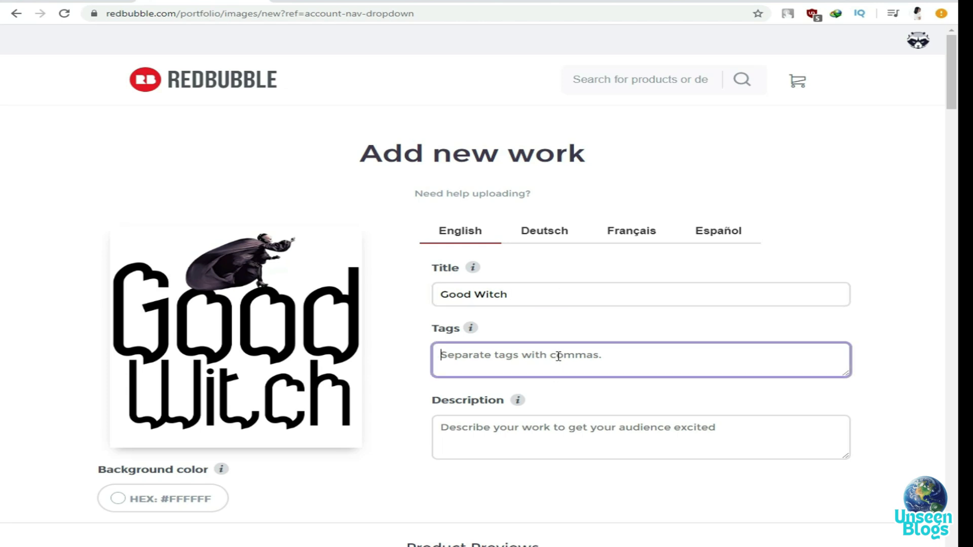
text(good)
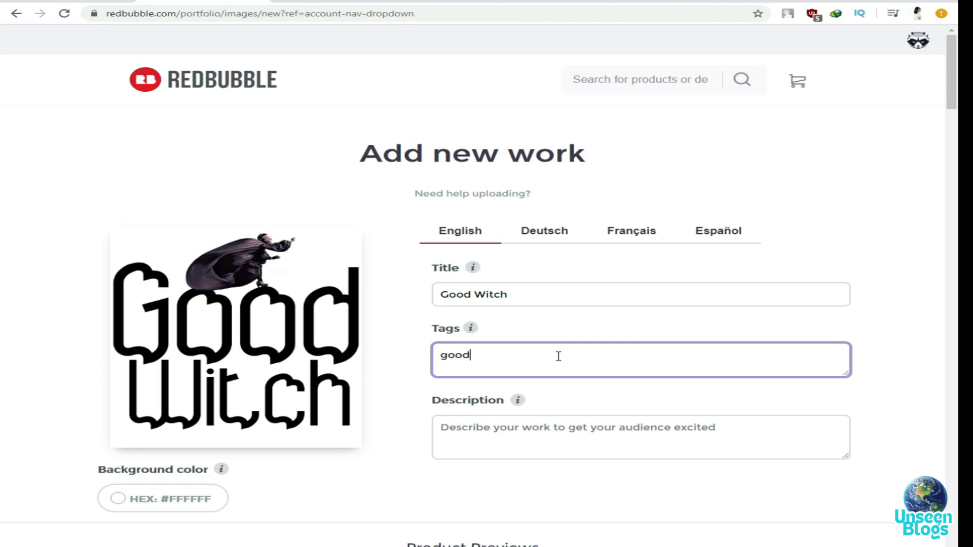
text(,)
text(witch,art,)
Copy the title and paste 'Good Witch' into the description
click(500, 431)
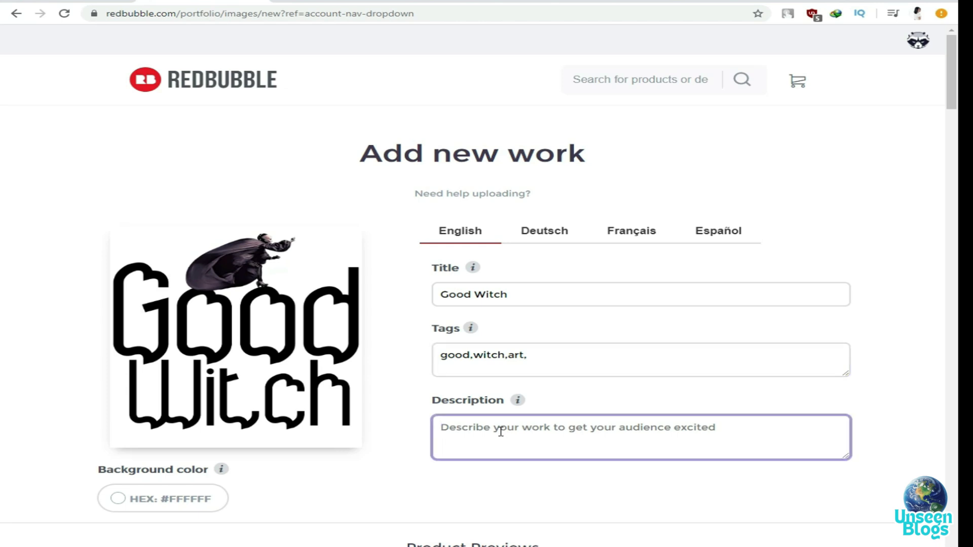
triple_click(492, 297)
right_click(492, 299)
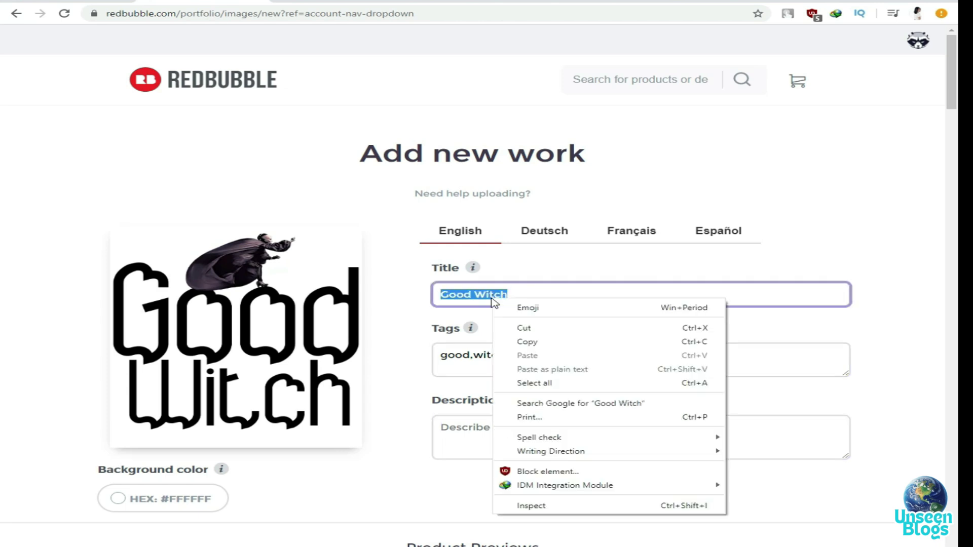
click(524, 341)
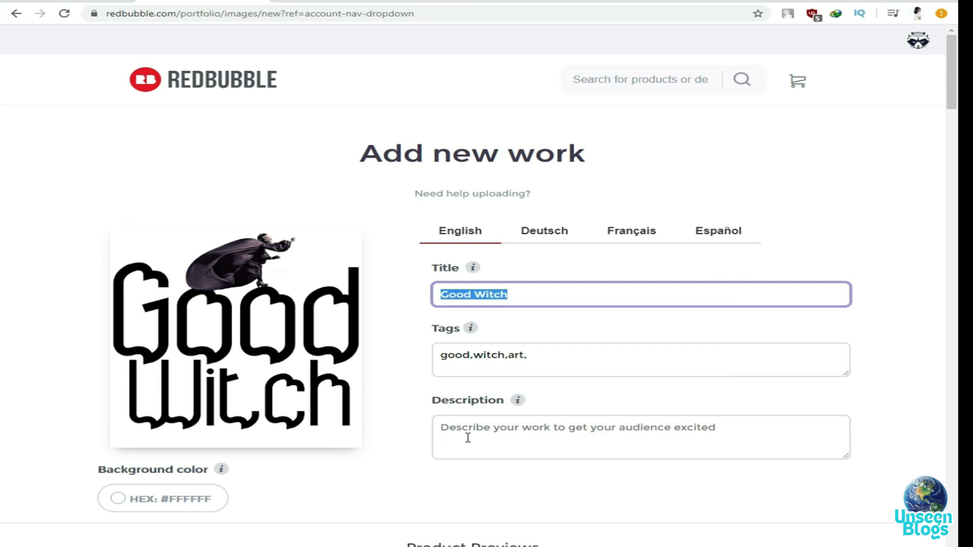
click(468, 438)
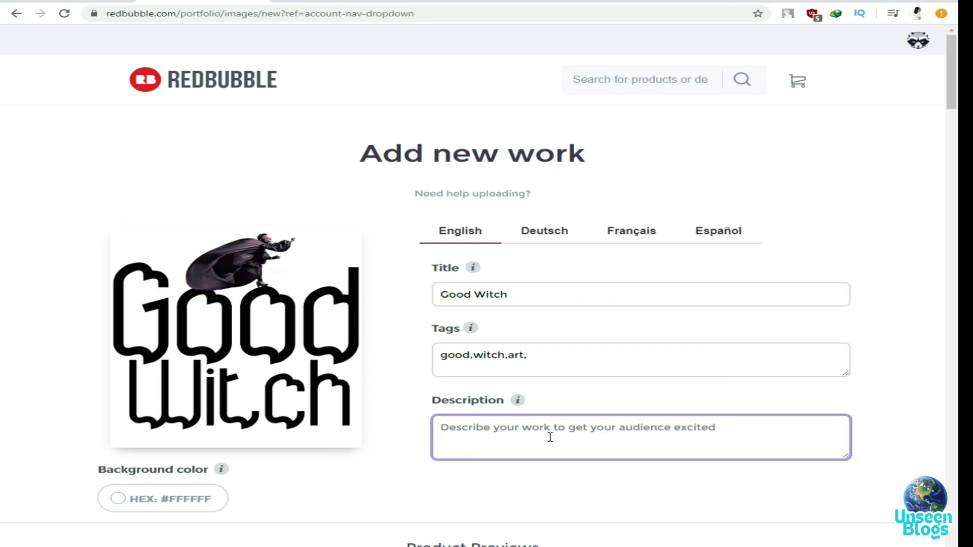
key(ctrl+v)
Enable the A-Line Dresses and Leggings products for the Good Witch design
scroll(697, 278, down, 5)
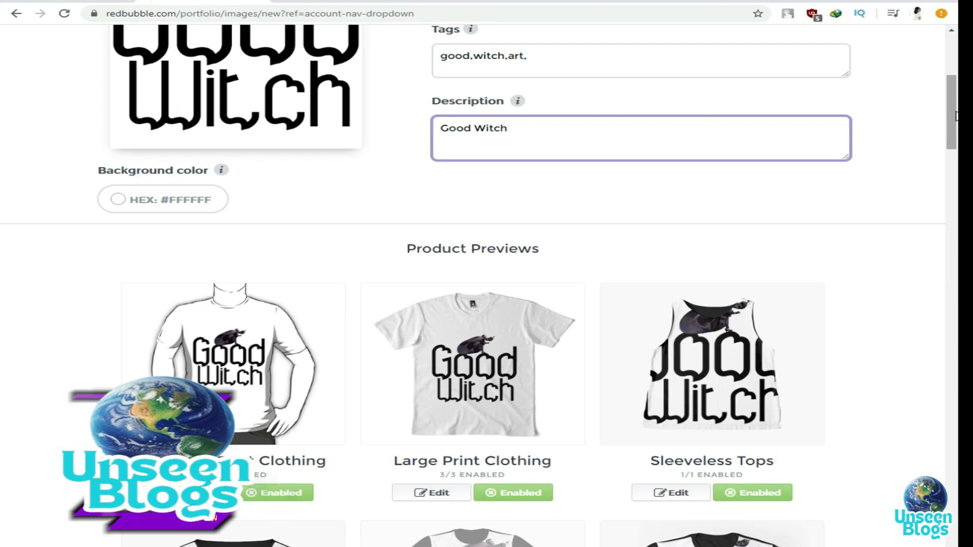
drag(953, 122, 951, 176)
scroll(221, 219, down, 3)
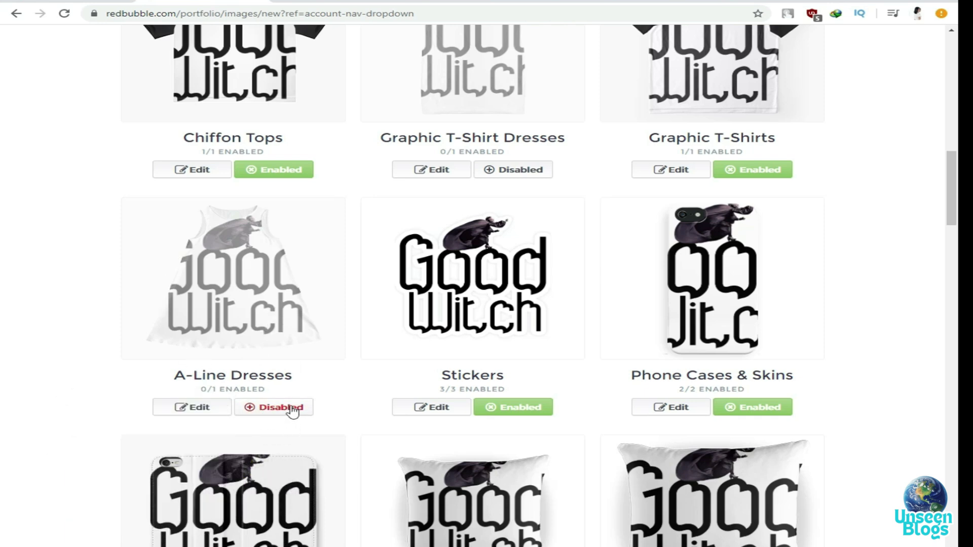
click(293, 411)
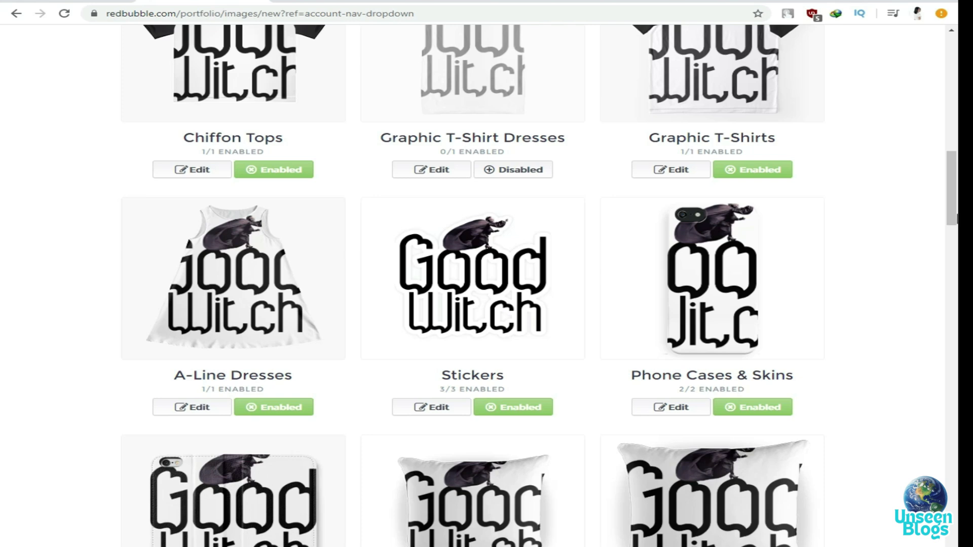
scroll(954, 213, down, 2)
drag(954, 212, 957, 294)
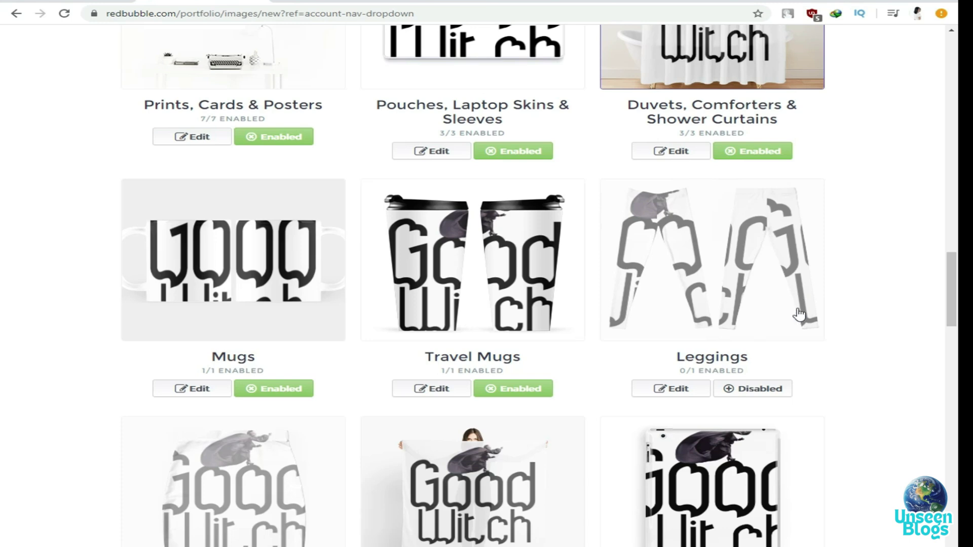
click(777, 391)
Enable Mini Skirts, Bath Mats, Throw Blankets & Tapestries and Socks products
scroll(953, 288, down, 7)
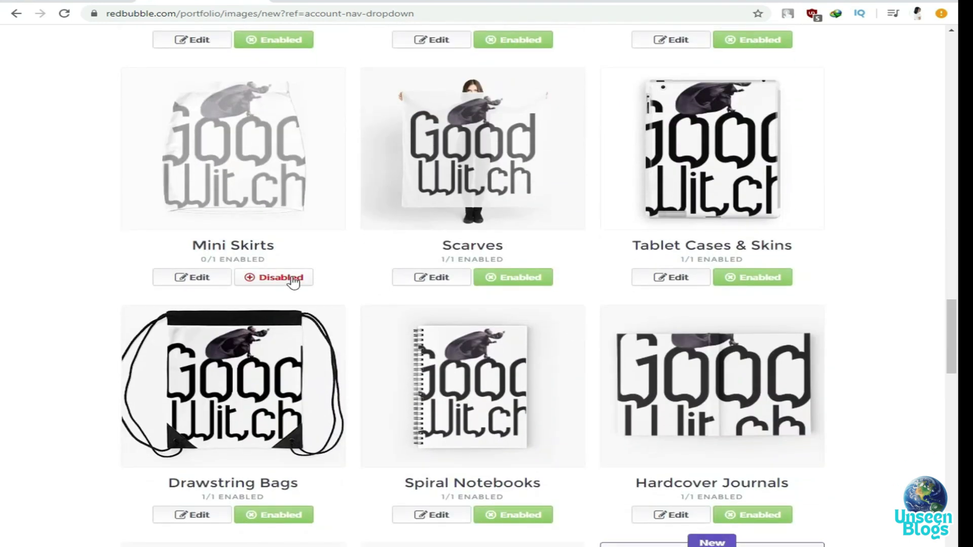
click(293, 281)
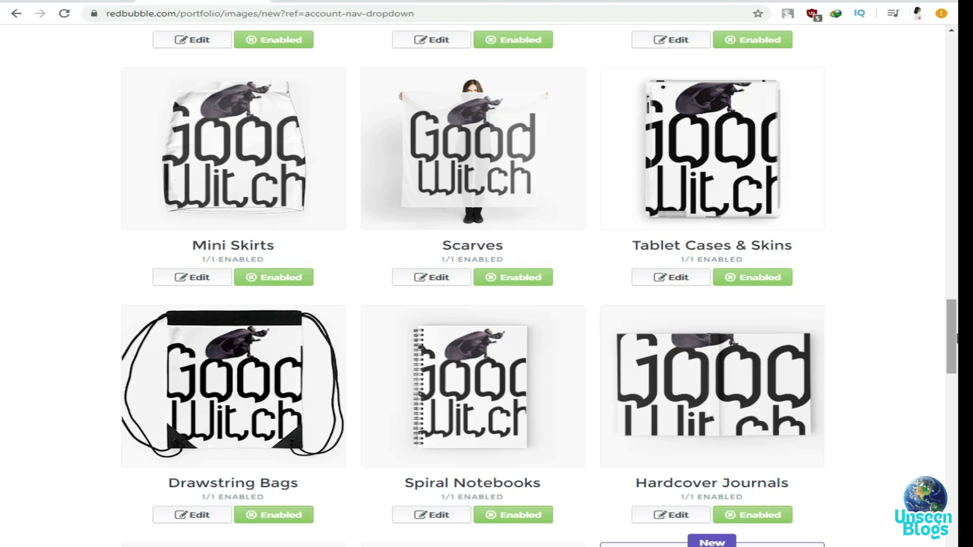
drag(956, 342, 956, 392)
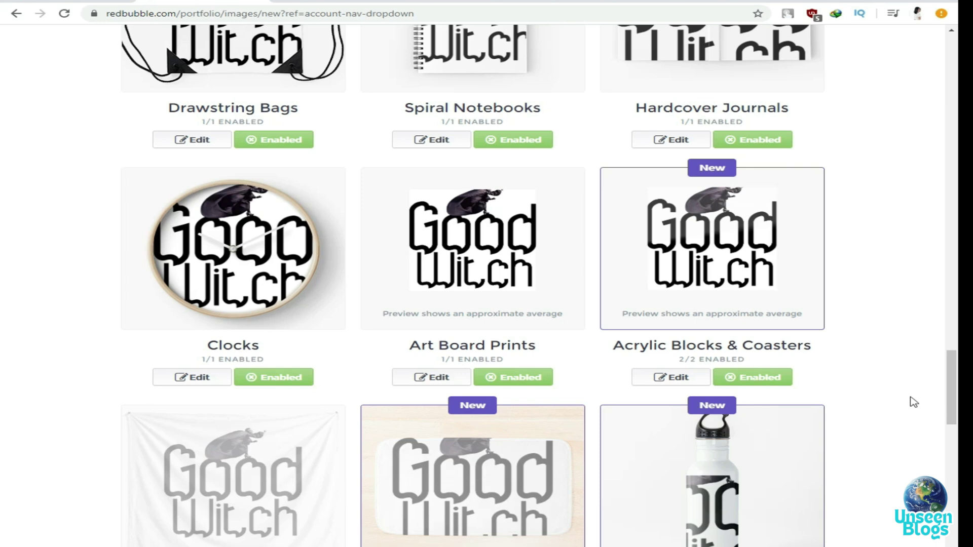
drag(952, 383, 955, 433)
click(522, 245)
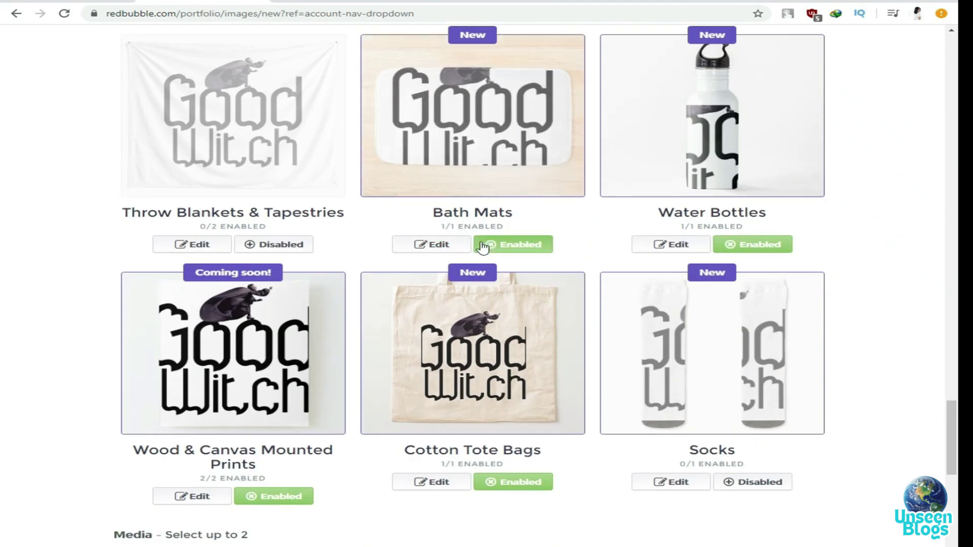
click(284, 246)
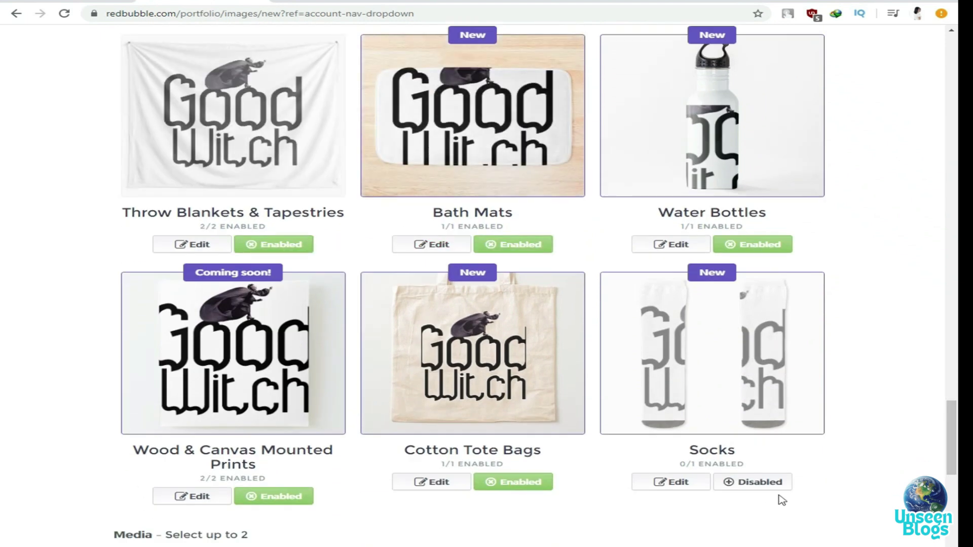
click(760, 482)
scroll(865, 350, down, 5)
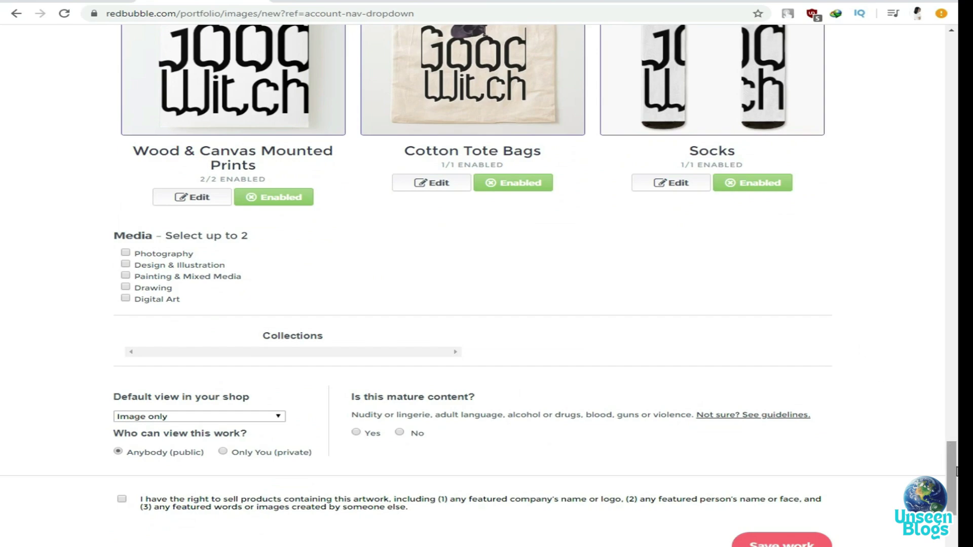
drag(956, 476, 957, 266)
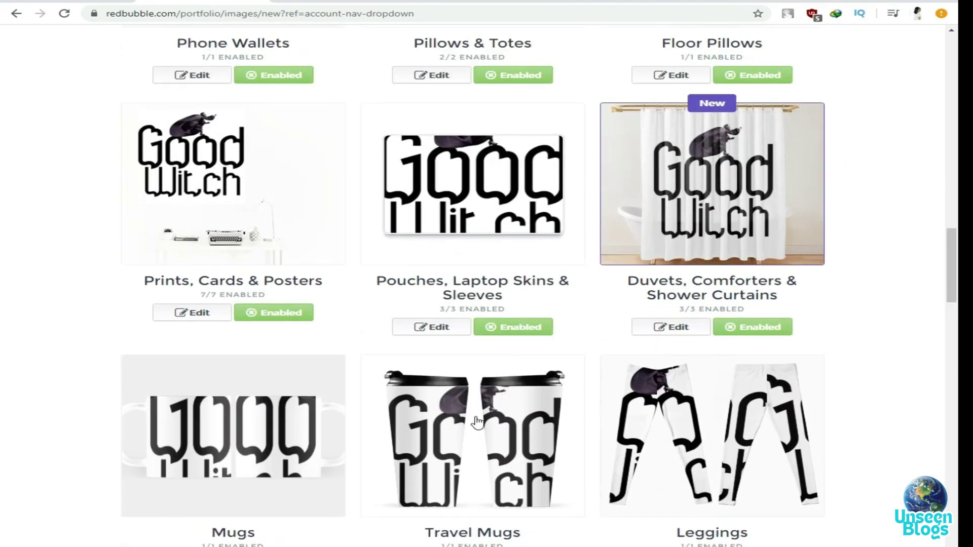
scroll(579, 420, up, 5)
scroll(669, 355, down, 5)
scroll(595, 341, up, 5)
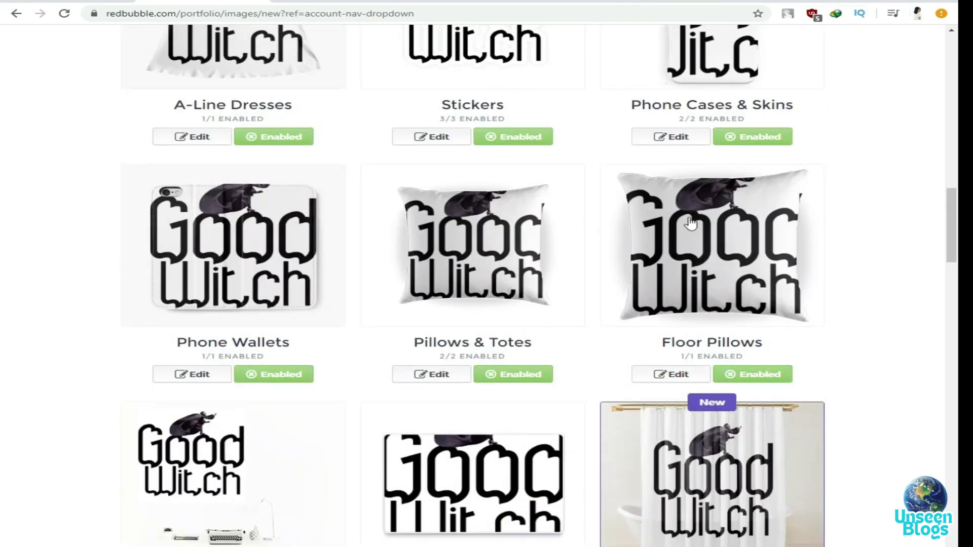
Move the Good Witch design lower on the Floor Pillows product
click(669, 375)
scroll(380, 337, down, 6)
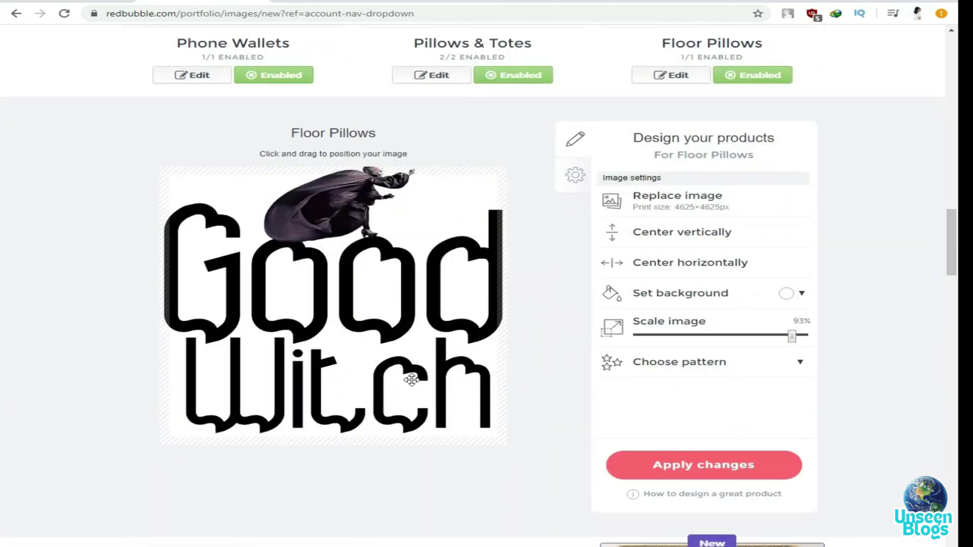
scroll(952, 281, up, 4)
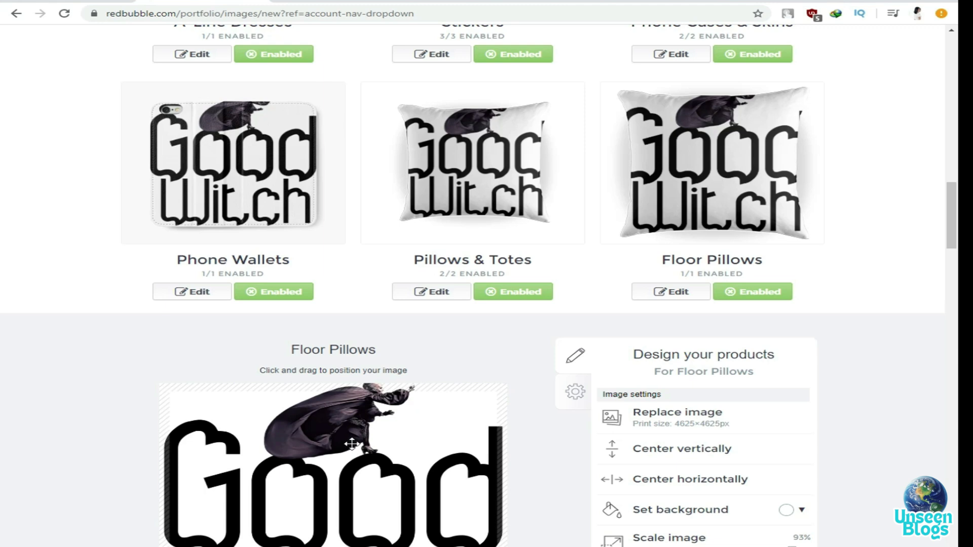
drag(351, 444, 349, 456)
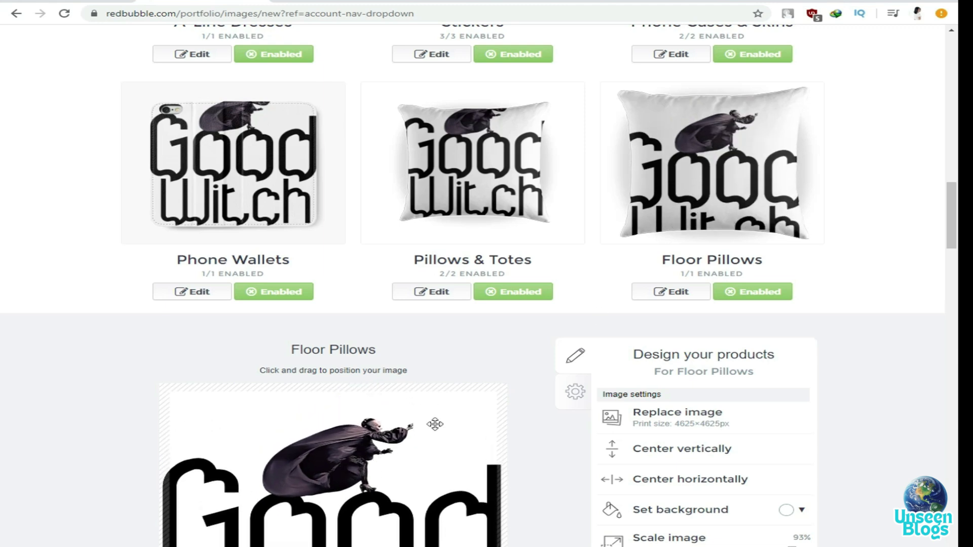
Scale the Floor Pillows design to 60% and reposition it
scroll(435, 424, down, 5)
drag(957, 268, 956, 237)
drag(792, 508, 738, 508)
drag(304, 518, 312, 499)
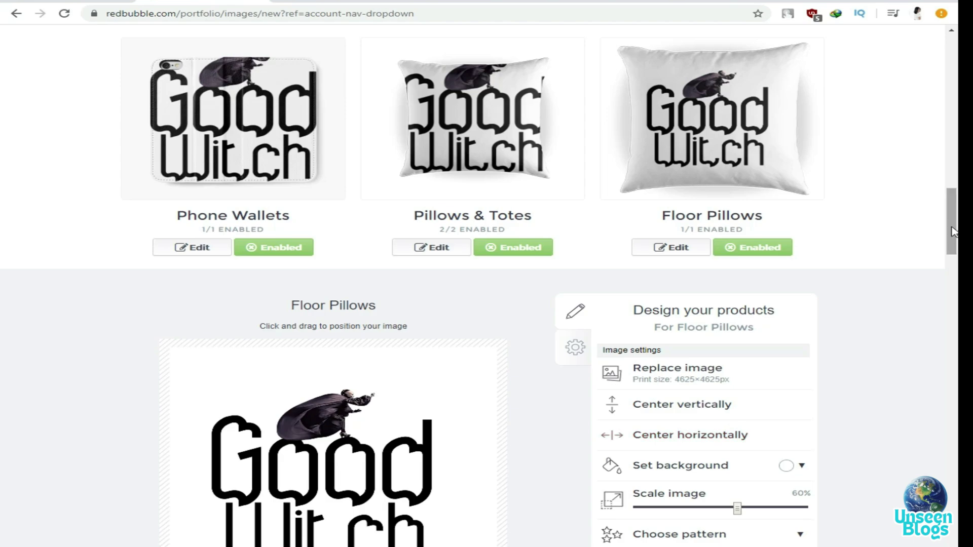
drag(951, 231, 953, 499)
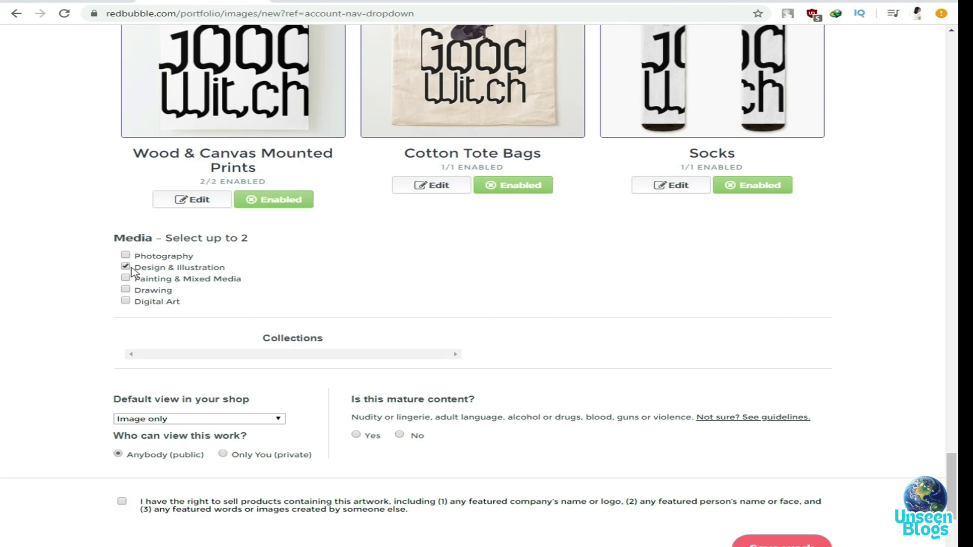
Add Digital Art as the second medium and save the new work for processing
click(125, 301)
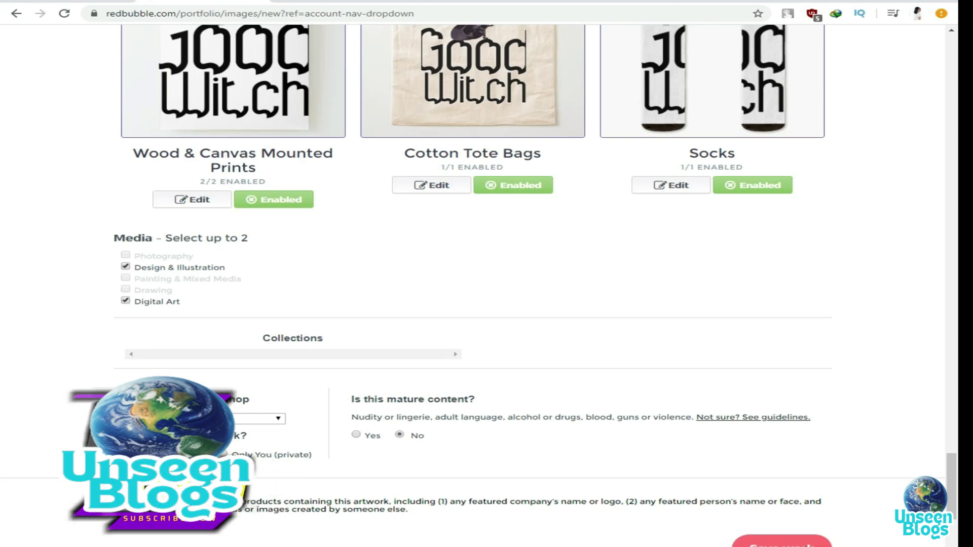
click(811, 541)
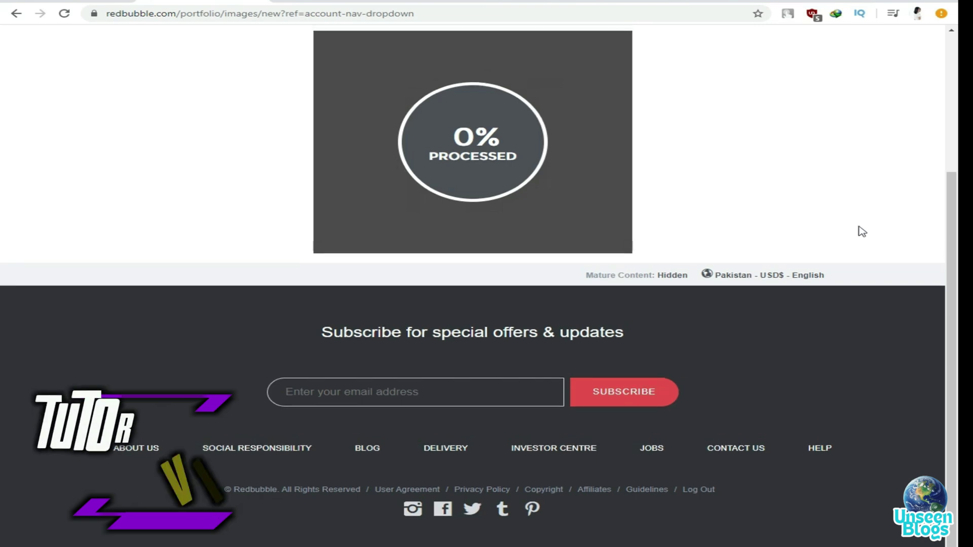
Wait for the upload to reach 100% processed and the Good Witch work page to load
scroll(760, 274, up, 4)
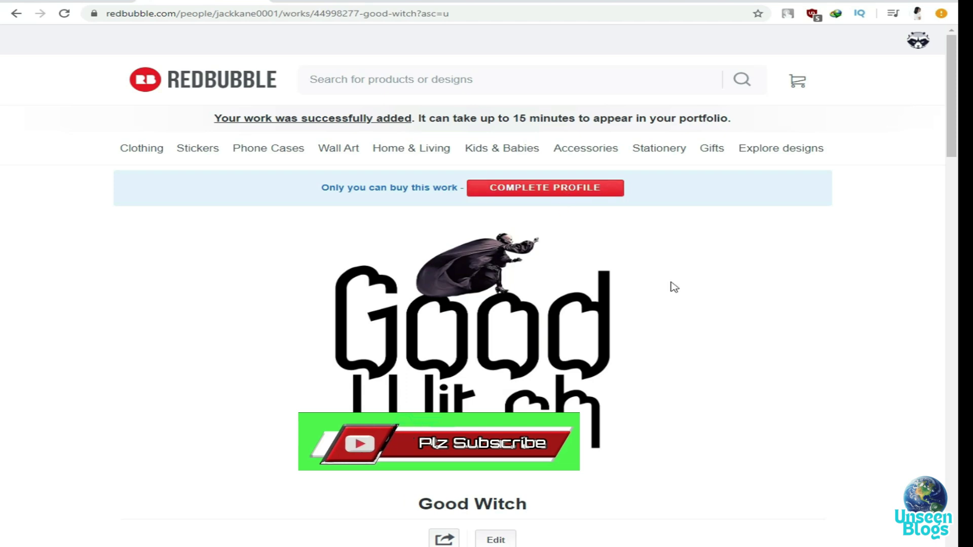
scroll(674, 287, down, 20)
scroll(571, 322, up, 20)
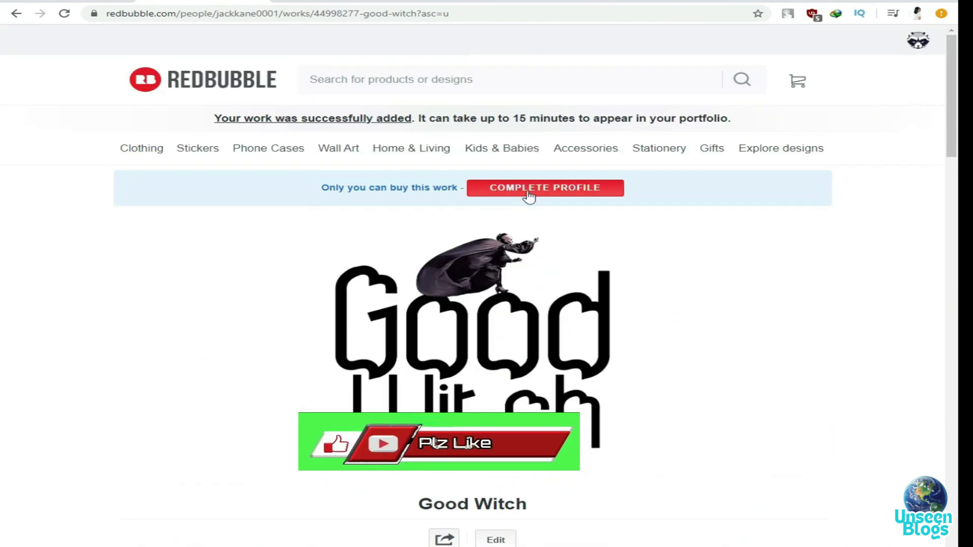
Go to Edit Payment Details via Complete Profile and select the first name field
click(533, 192)
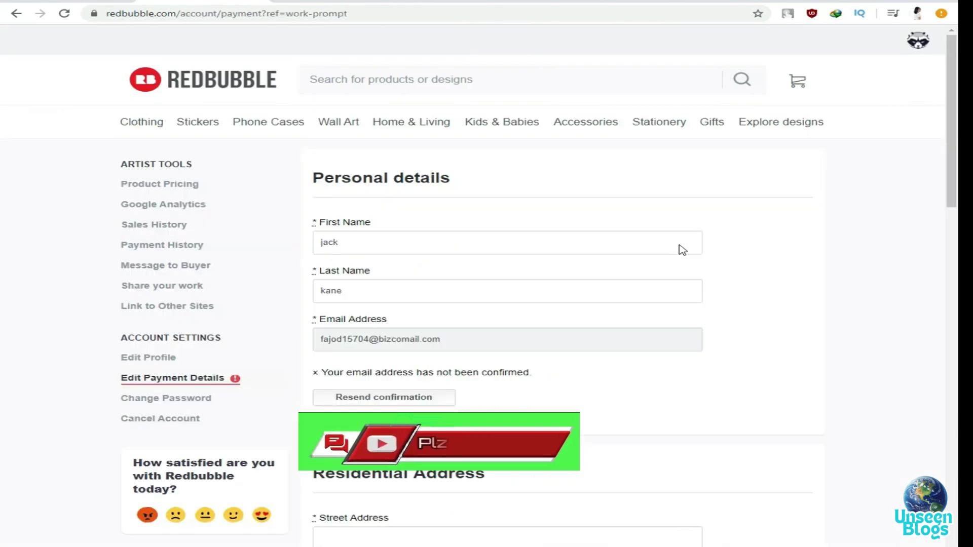
scroll(521, 212, down, 6)
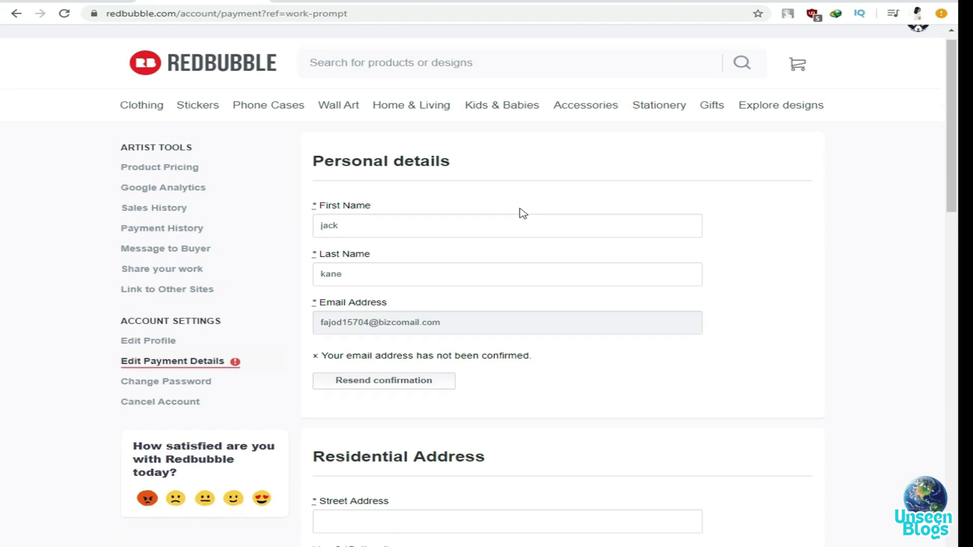
scroll(648, 226, up, 6)
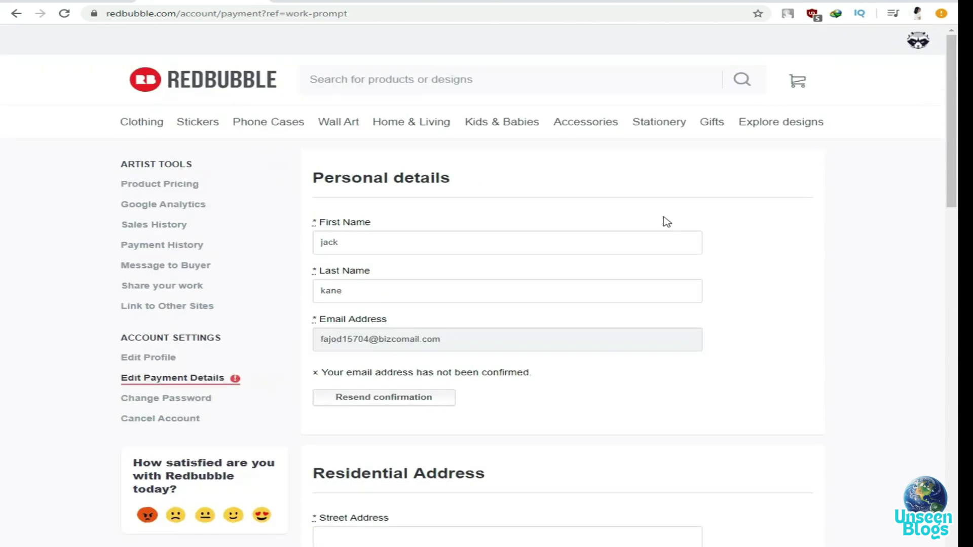
click(357, 239)
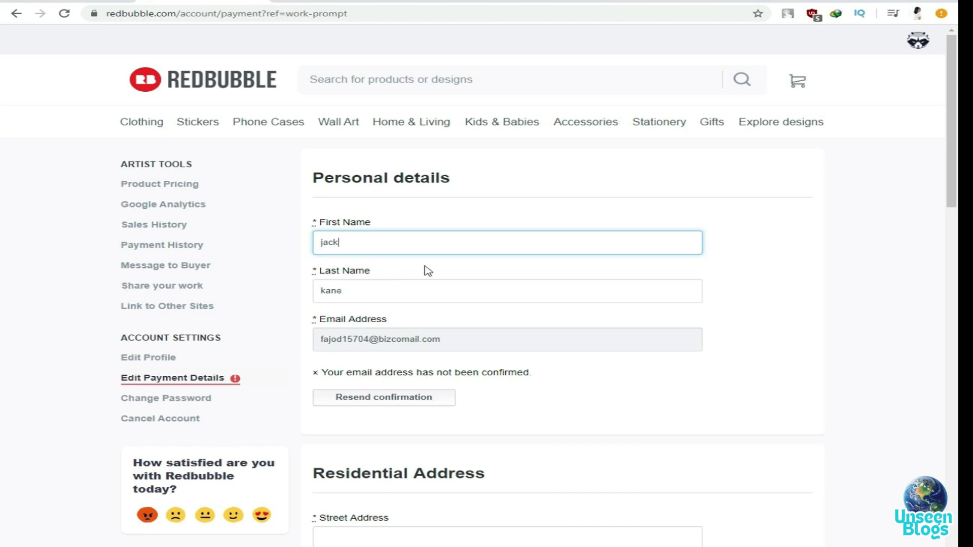
scroll(428, 271, down, 6)
scroll(411, 282, up, 1)
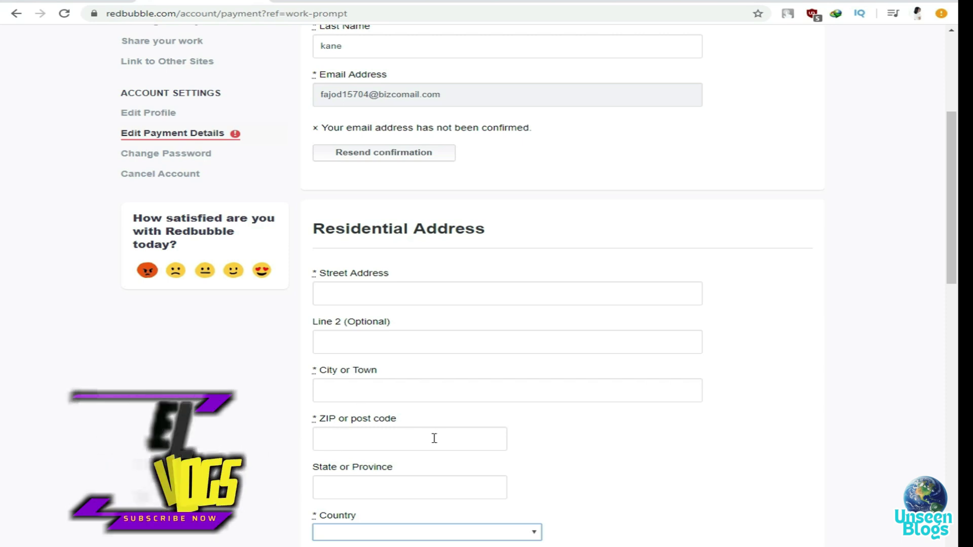
Review the Residential Address section and its list of countries
drag(953, 237, 953, 274)
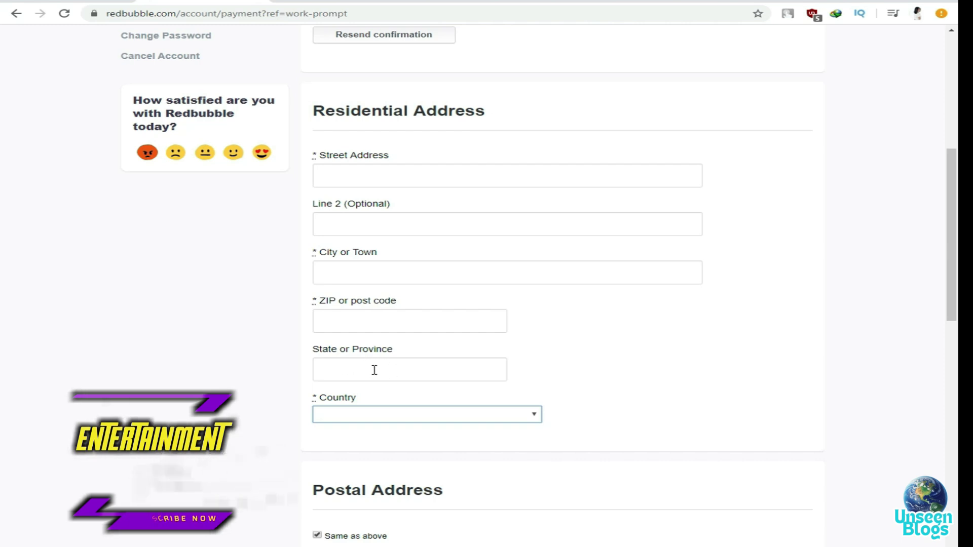
click(517, 418)
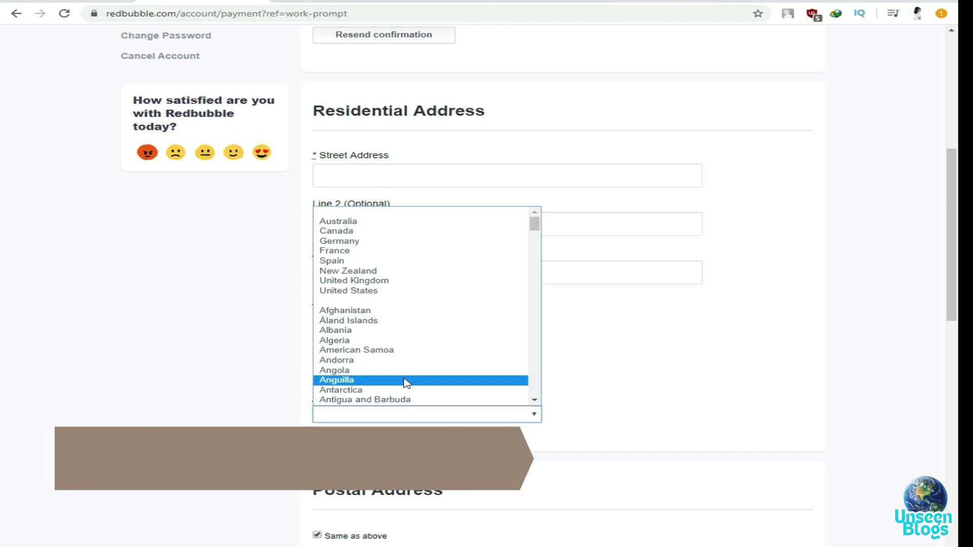
drag(954, 281, 955, 401)
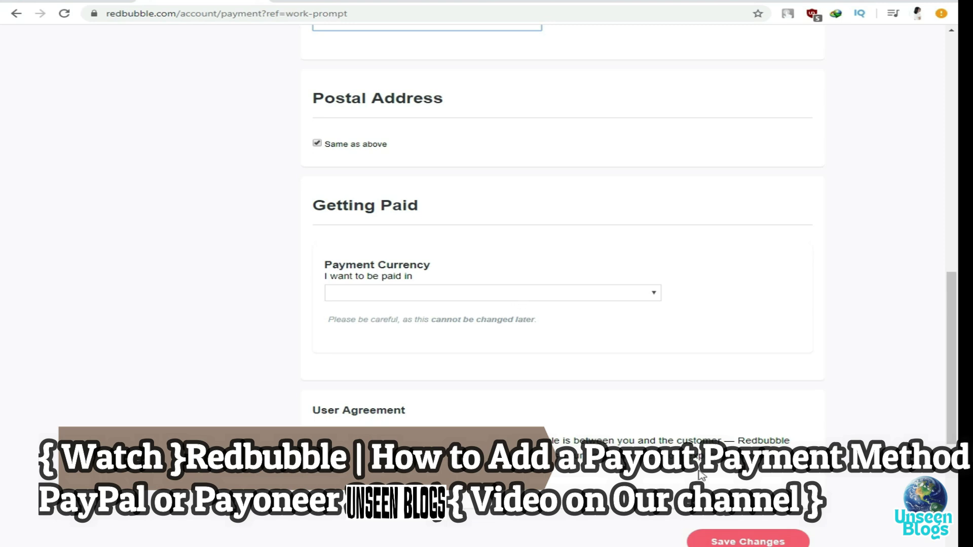
click(521, 411)
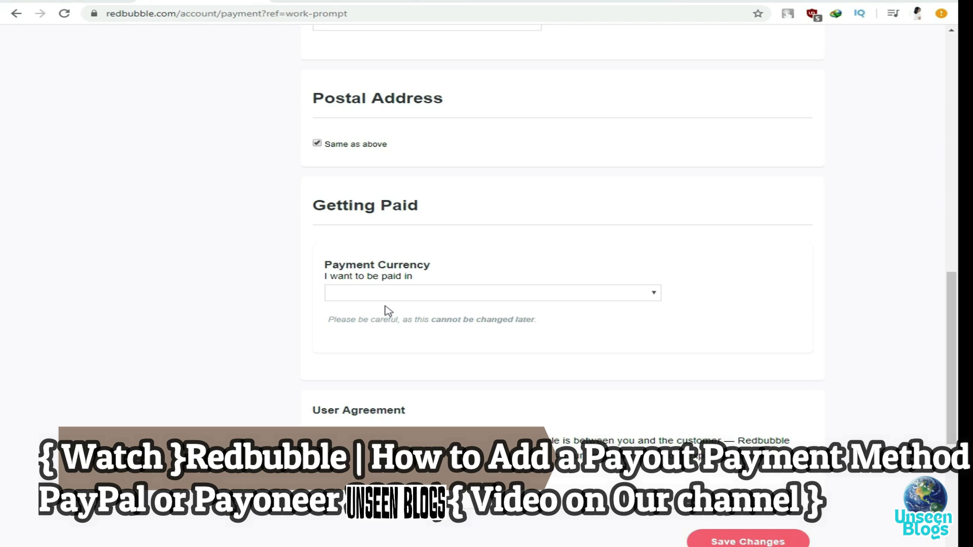
scroll(388, 311, down, 4)
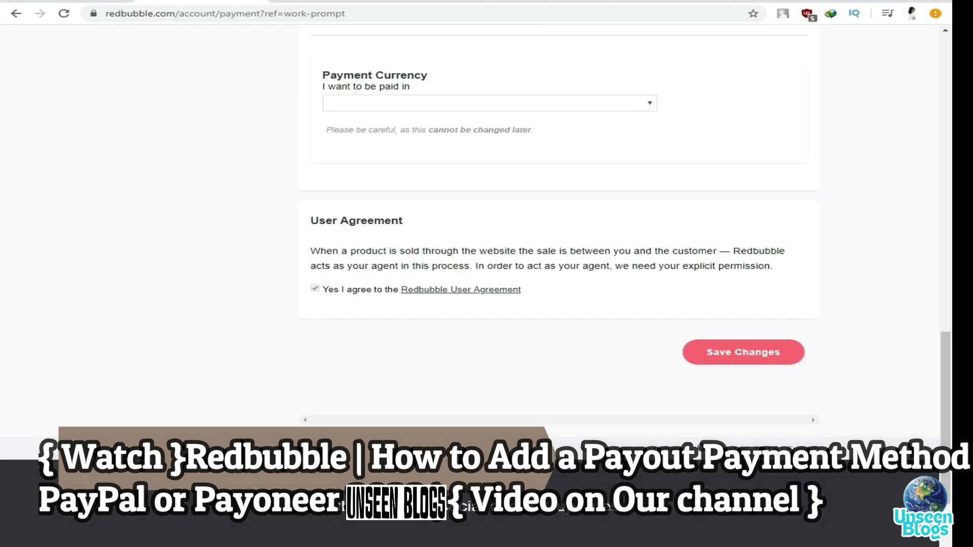
scroll(949, 424, up, 10)
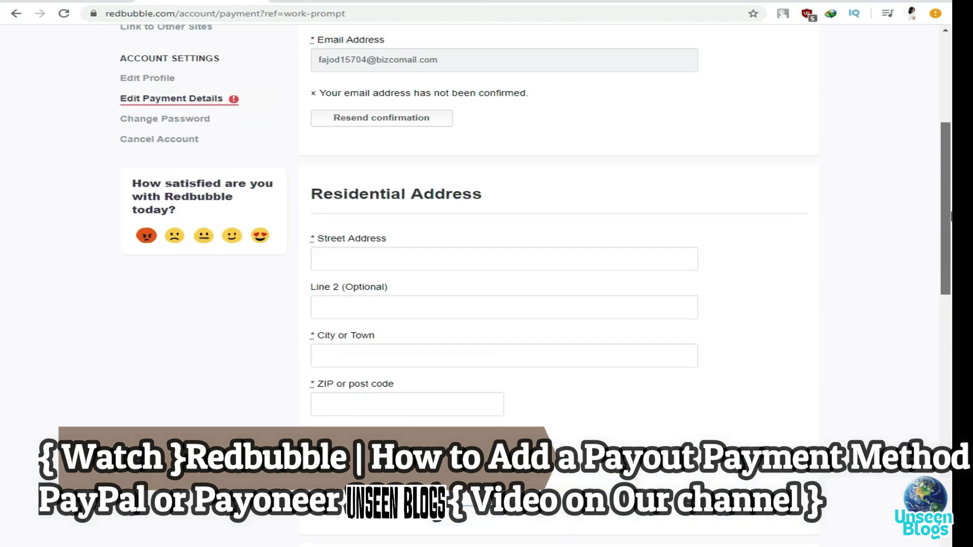